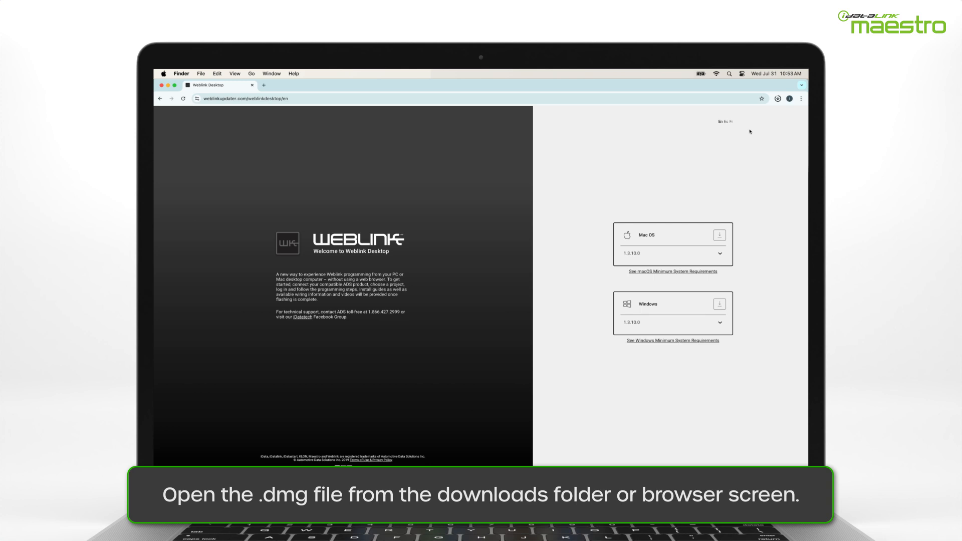
- Install WeblinkDesktop from the downloaded .dmg into Applications after agreeing to the EULA, then close the installer
{"action": "mouse_move", "coordinate": [744, 120]}
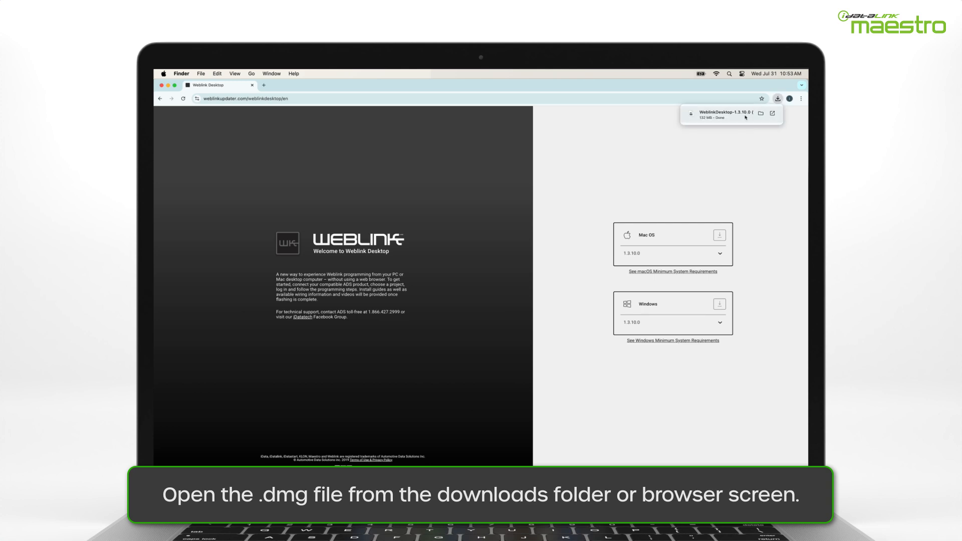
{"action": "left_click", "coordinate": [773, 113]}
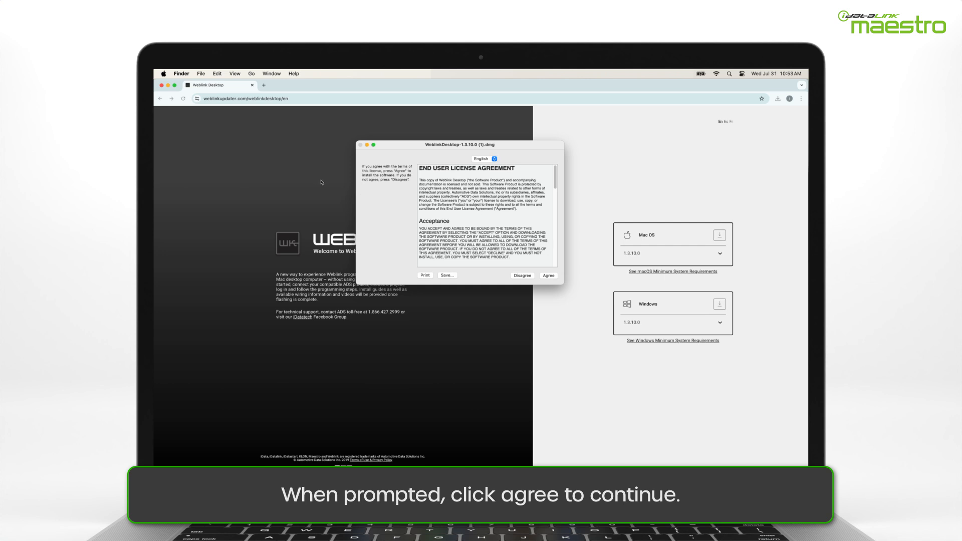
{"action": "left_click", "coordinate": [548, 276]}
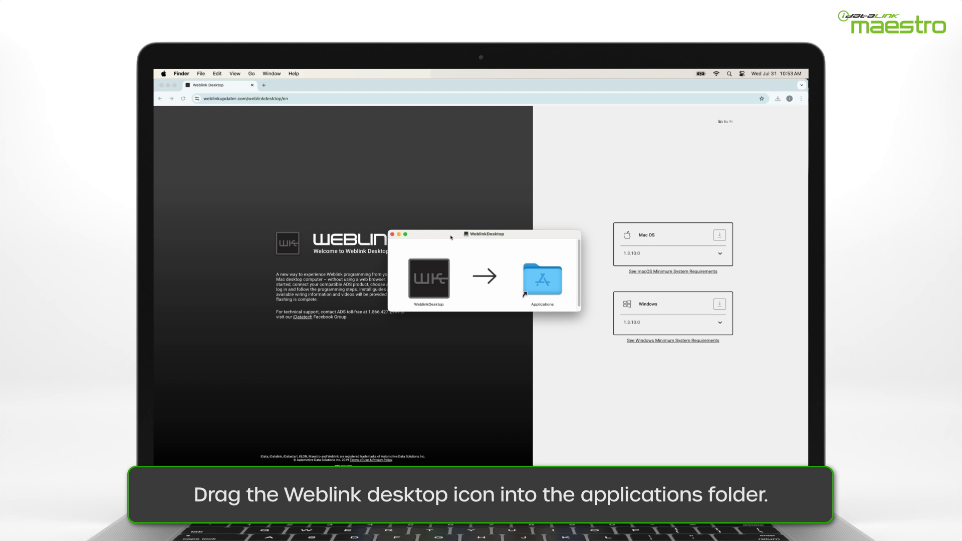
{"action": "left_click_drag", "start_coordinate": [439, 284], "coordinate": [547, 286]}
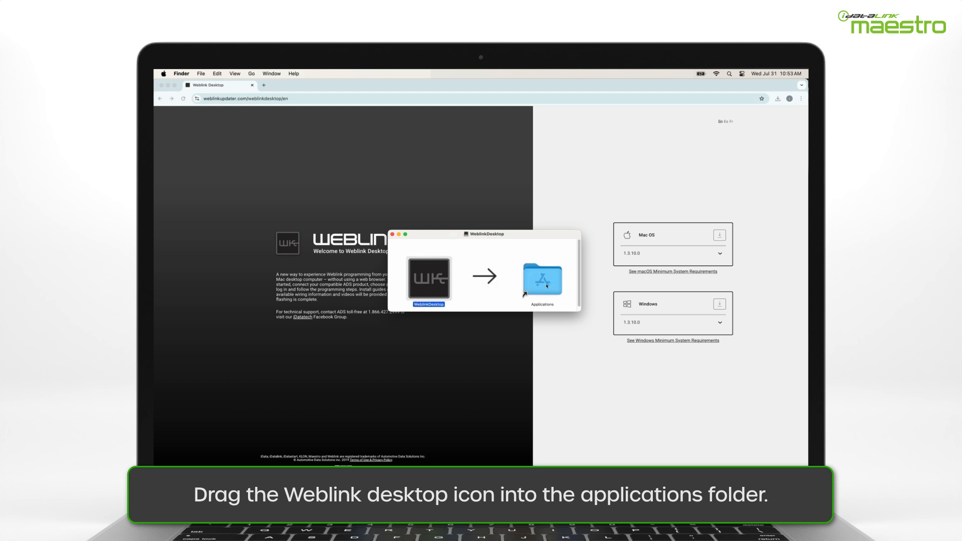
{"action": "left_click", "coordinate": [392, 235]}
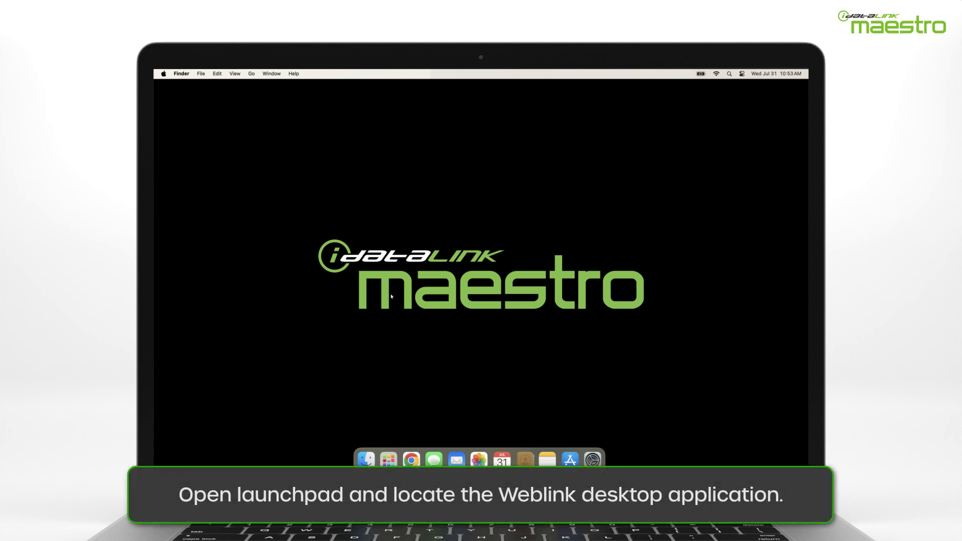
- Launch WeblinkDesktop from Launchpad and approve opening the Internet-downloaded app
{"action": "left_click", "coordinate": [388, 460]}
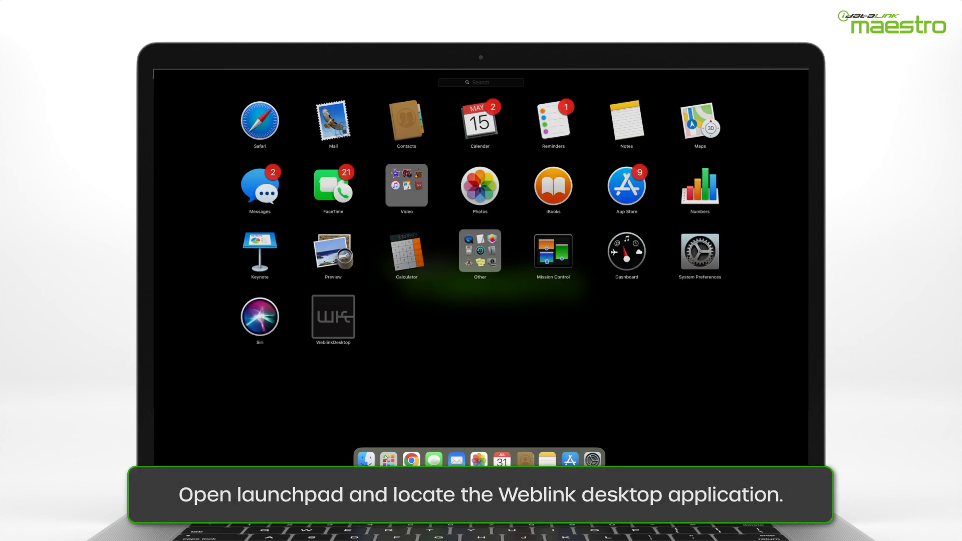
{"action": "left_click", "coordinate": [332, 317]}
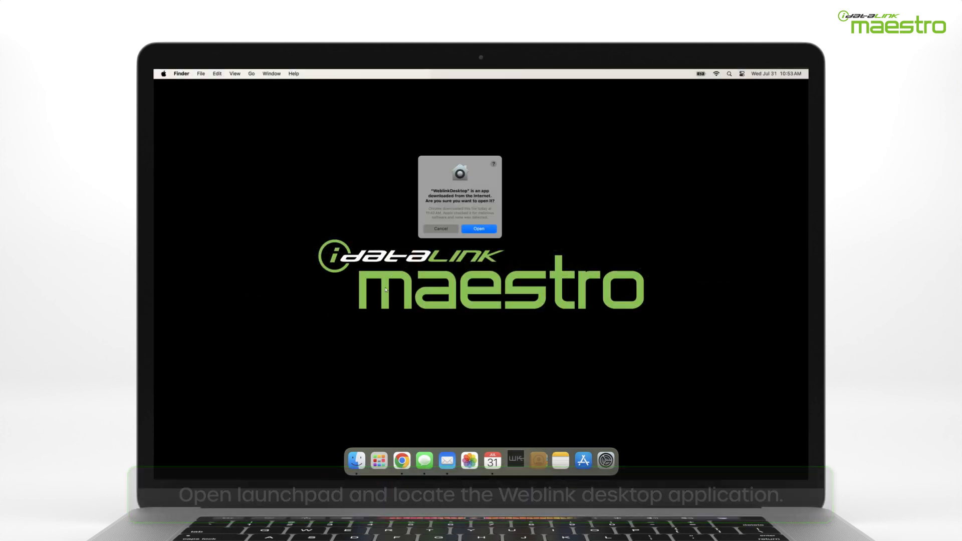
{"action": "left_click", "coordinate": [479, 229]}
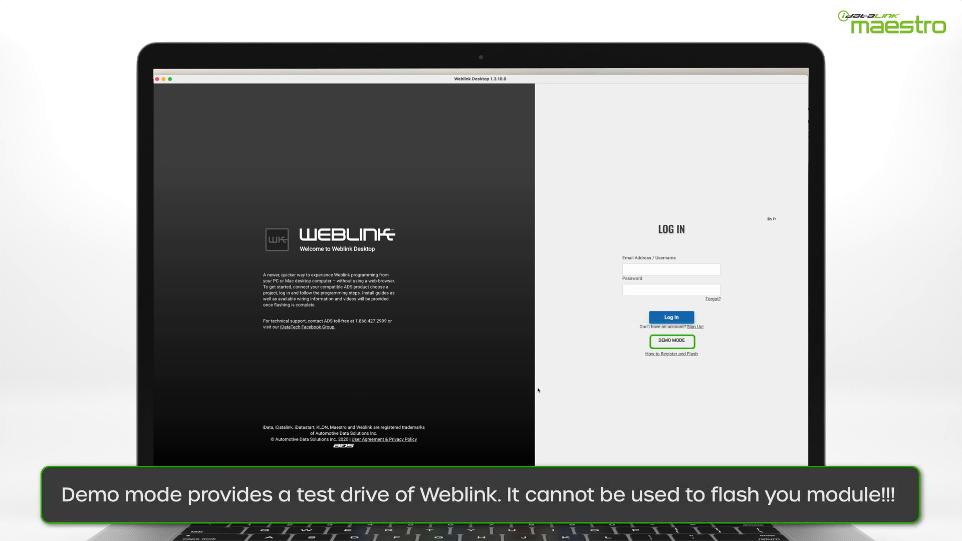
- Run and quit the Maestro Demo Mode, then follow the Sign Up! link from the login form
{"action": "left_click", "coordinate": [670, 342]}
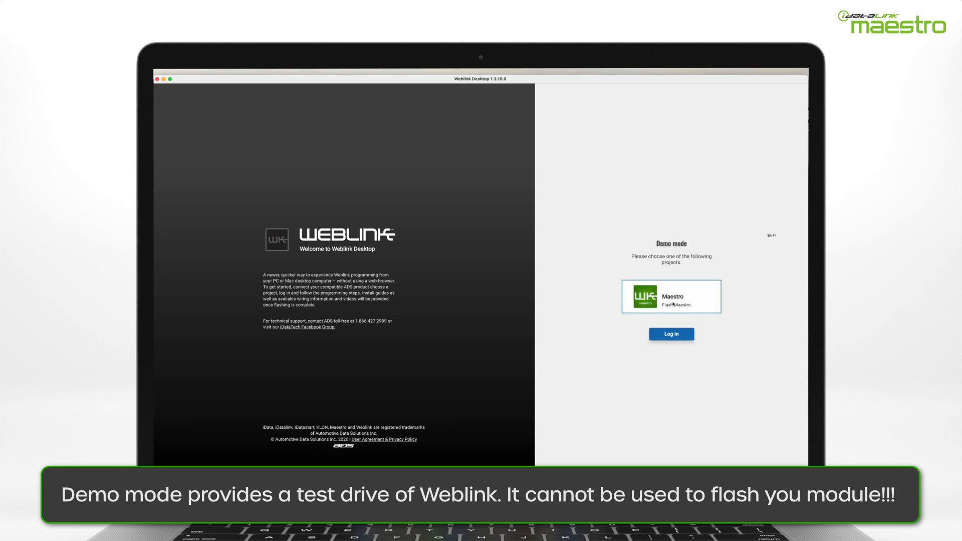
{"action": "left_click", "coordinate": [672, 338]}
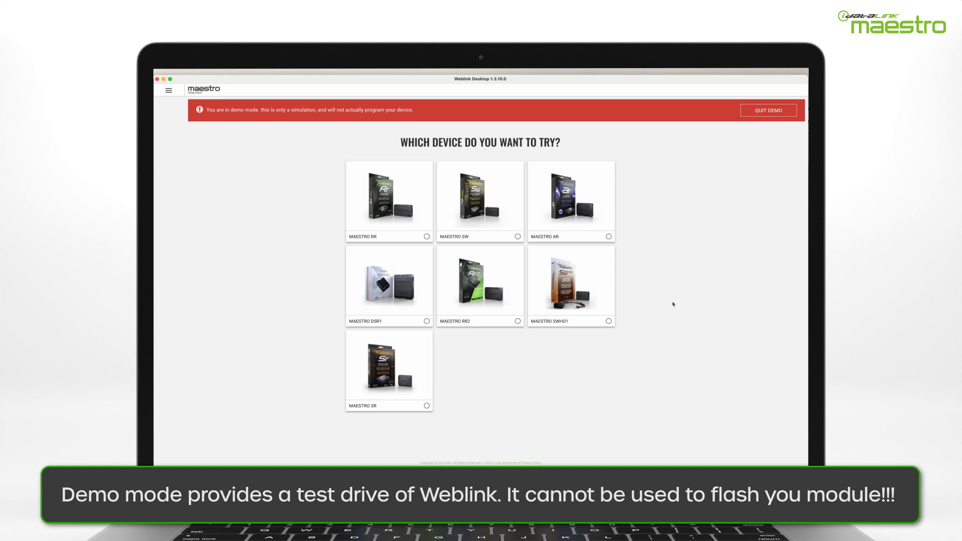
{"action": "left_click", "coordinate": [766, 117]}
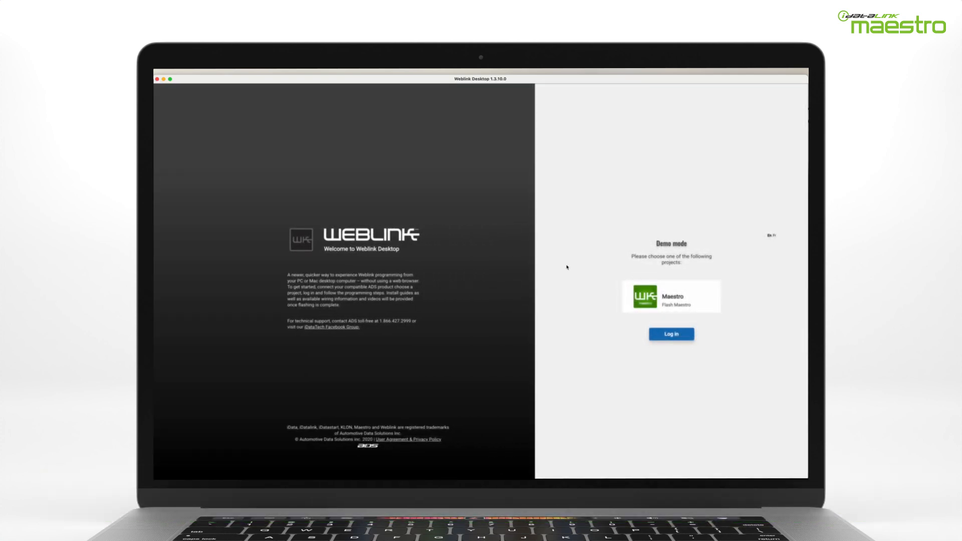
{"action": "left_click", "coordinate": [662, 335]}
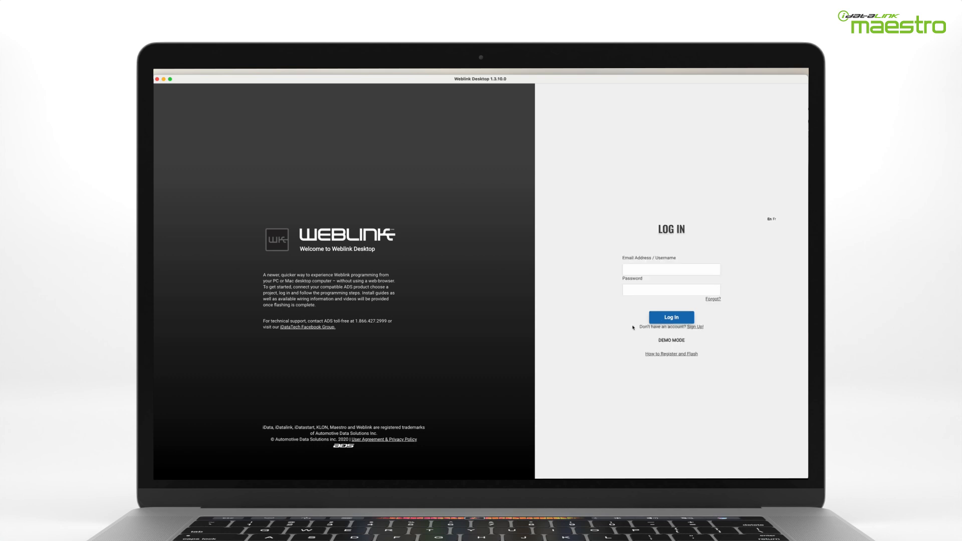
{"action": "left_click", "coordinate": [696, 327]}
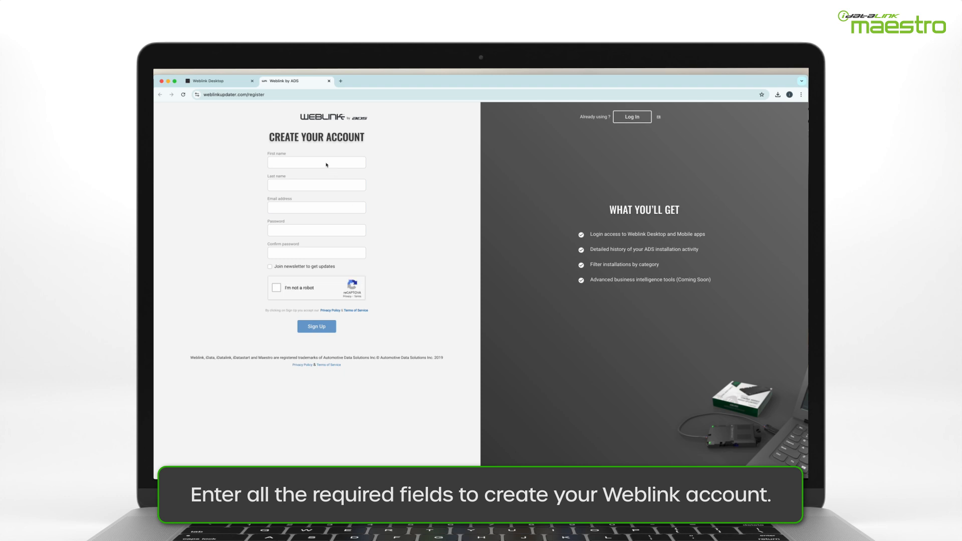
- Submit the Weblink registration with name, e-mail, password and the robot check, then go to the Google tab
{"action": "left_click", "coordinate": [326, 165]}
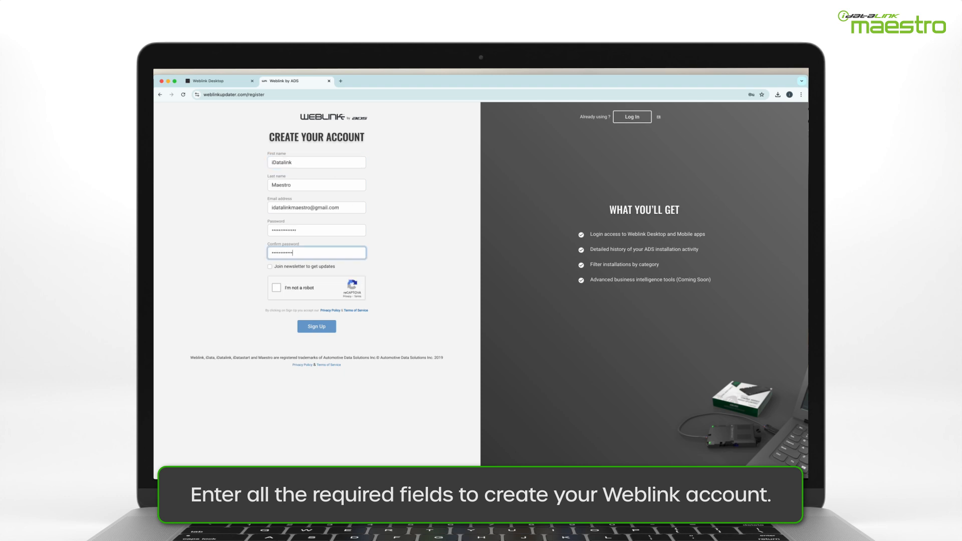
{"action": "type", "text": "••"}
{"action": "left_click", "coordinate": [277, 288]}
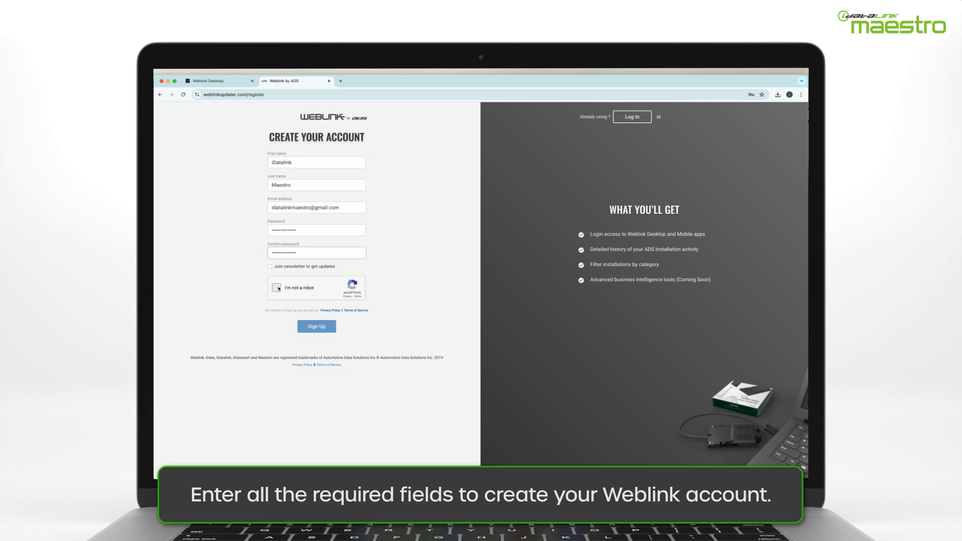
{"action": "left_click", "coordinate": [331, 328]}
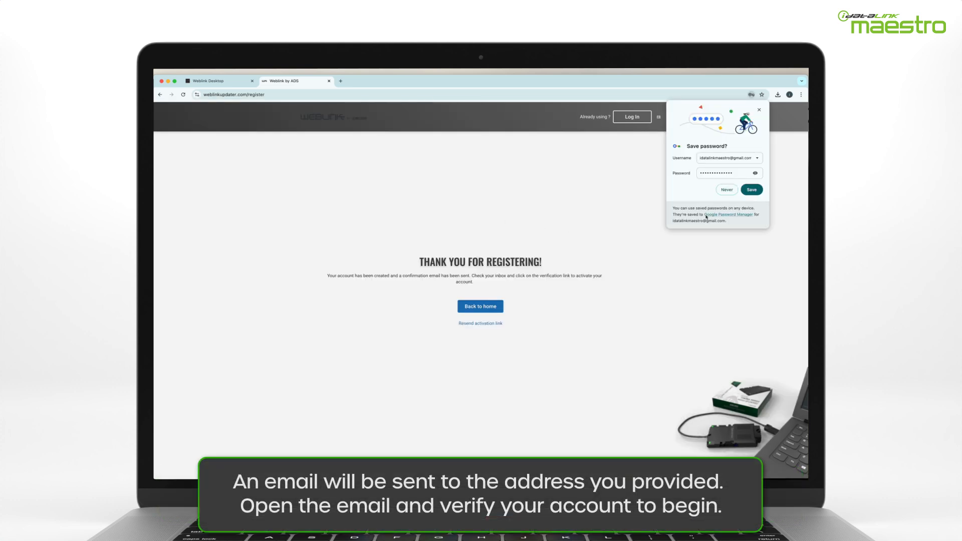
{"action": "left_click", "coordinate": [751, 191]}
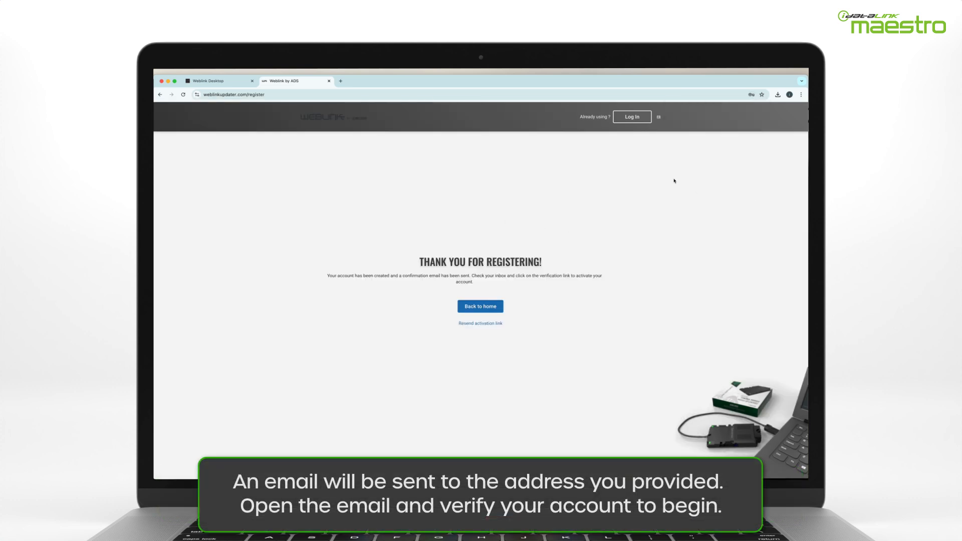
{"action": "left_click", "coordinate": [236, 85]}
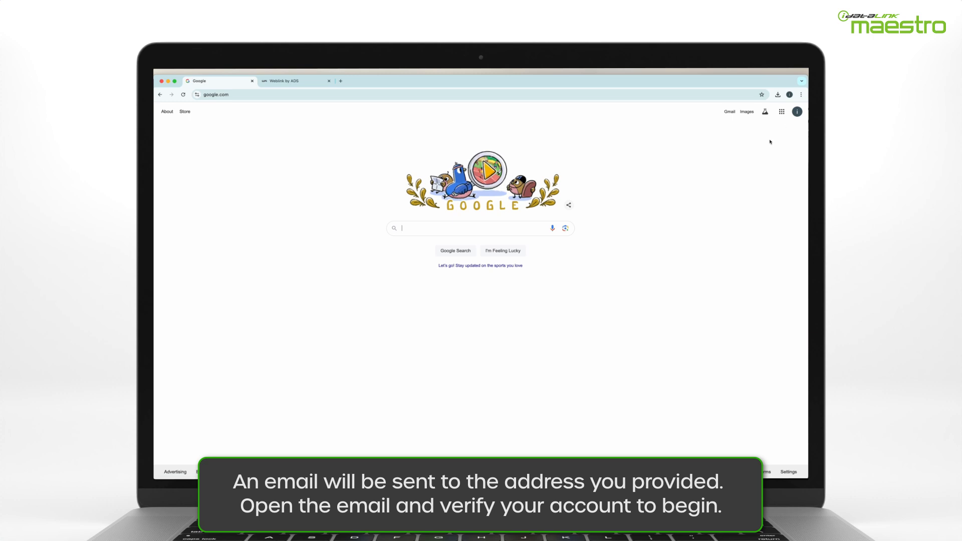
- Open the Weblink activation e-mail in Gmail and click 'Confirm my email'
{"action": "left_click", "coordinate": [729, 112]}
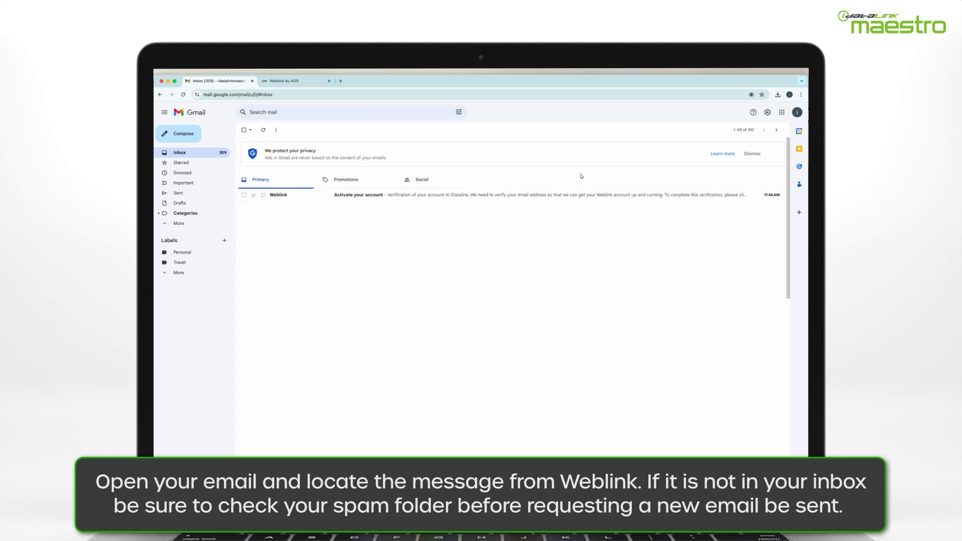
{"action": "left_click", "coordinate": [166, 225]}
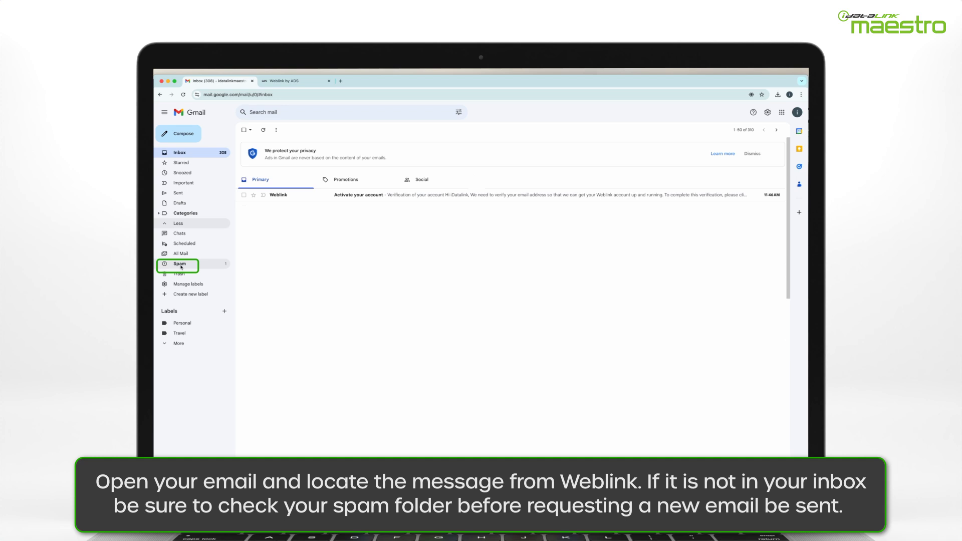
{"action": "left_click", "coordinate": [224, 224]}
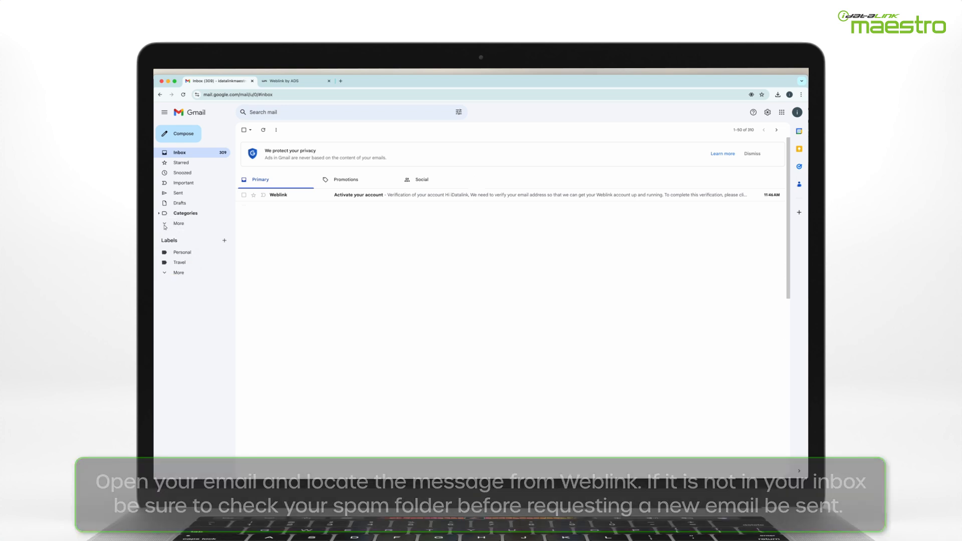
{"action": "left_click", "coordinate": [323, 197]}
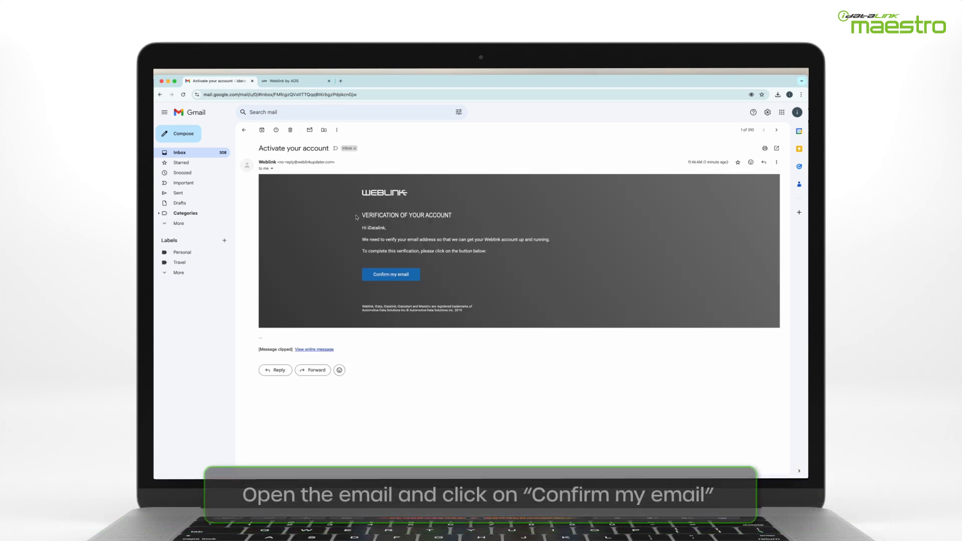
{"action": "left_click", "coordinate": [402, 277]}
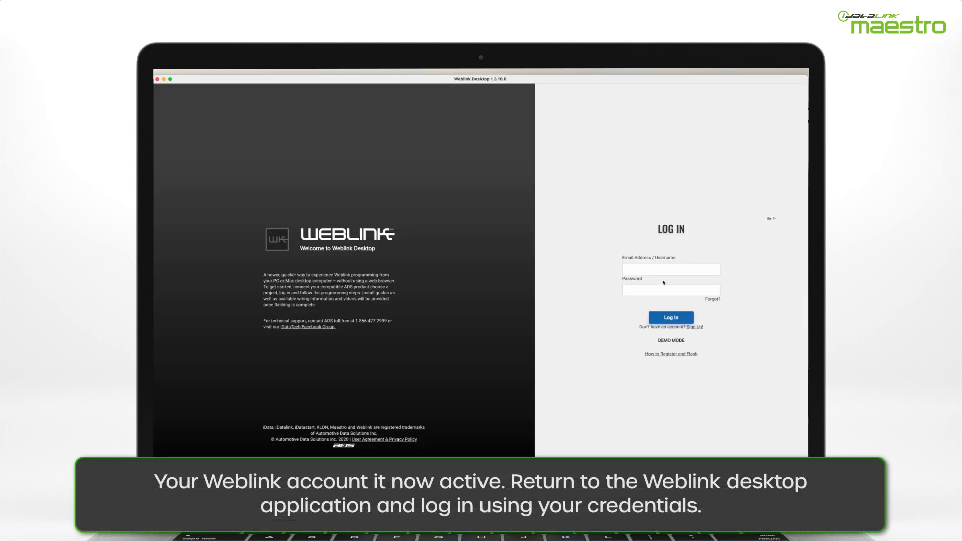
- Log in to Weblink Desktop with the account e-mail address and password
{"action": "left_click", "coordinate": [665, 273]}
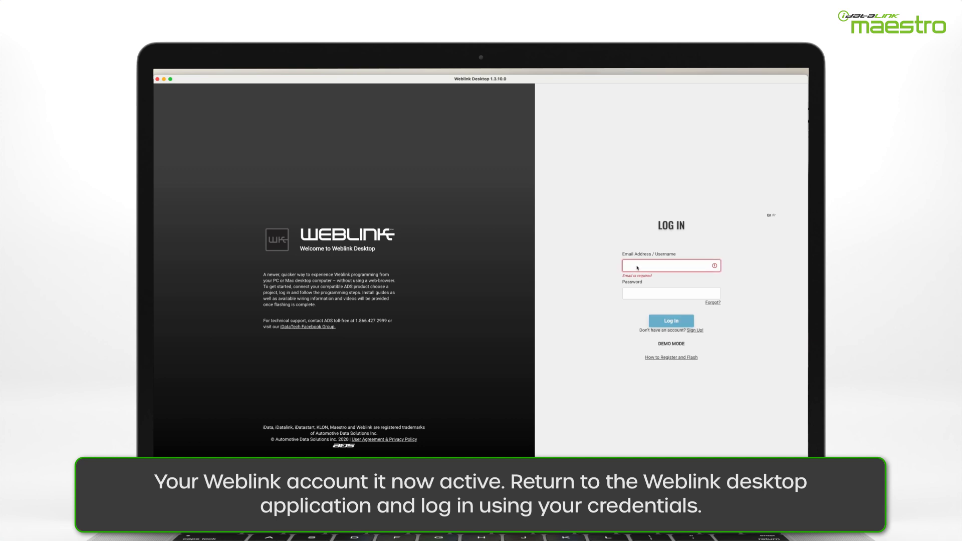
{"action": "key", "text": "Tab"}
{"action": "type", "text": "•••••••••••"}
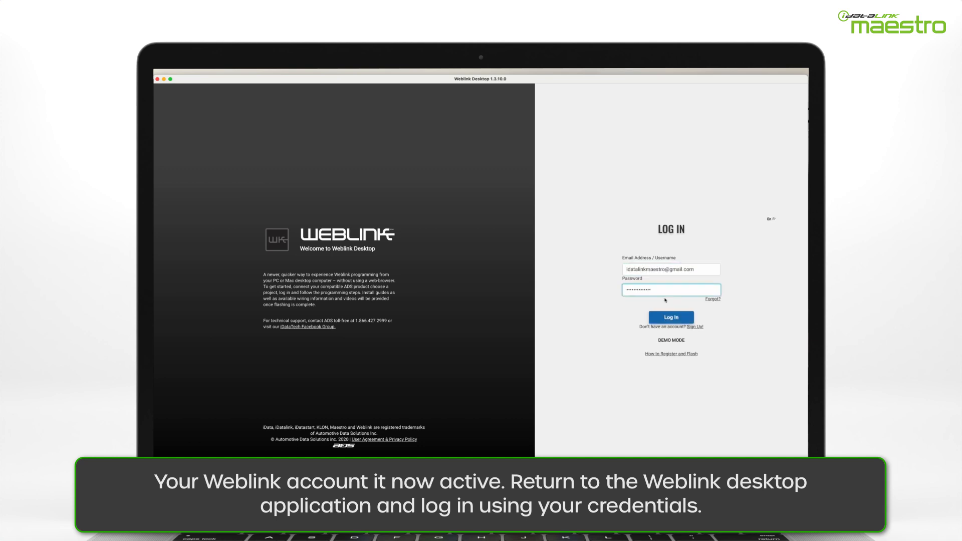
{"action": "key", "text": "Return"}
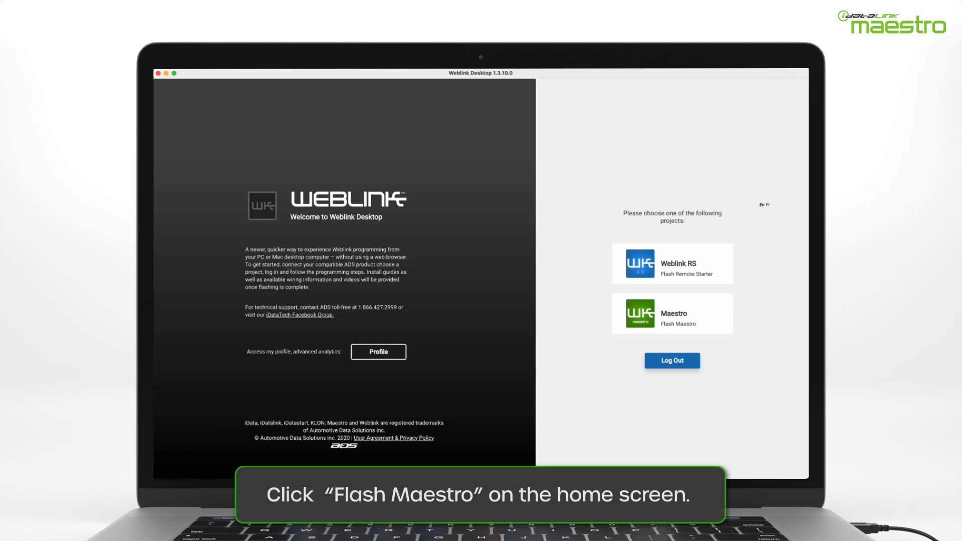
- In the Maestro project, run Update Embedded Device and redetect to show ADS-BLE-IDLV4 v1.1
{"action": "left_click", "coordinate": [713, 320]}
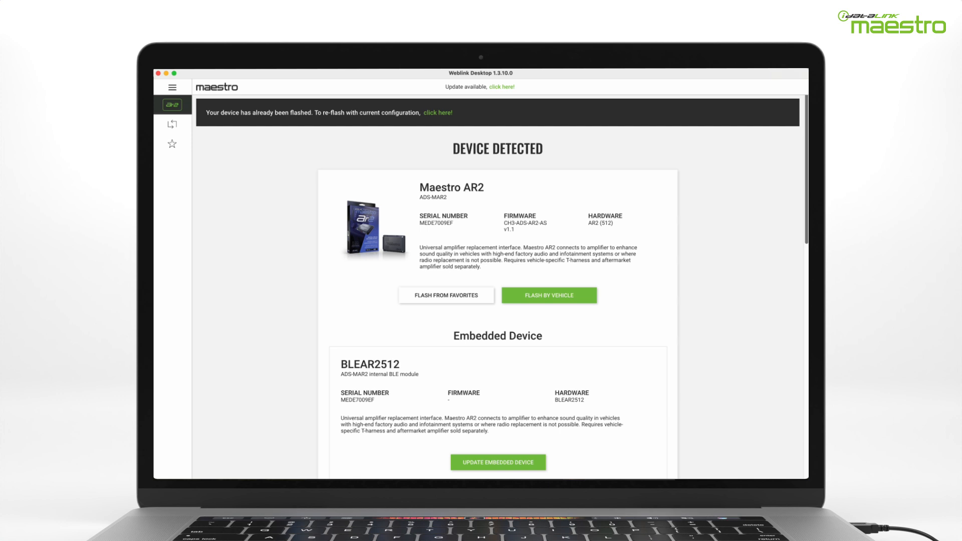
{"action": "scroll", "coordinate": [501, 285], "scroll_direction": "down", "scroll_amount": 5}
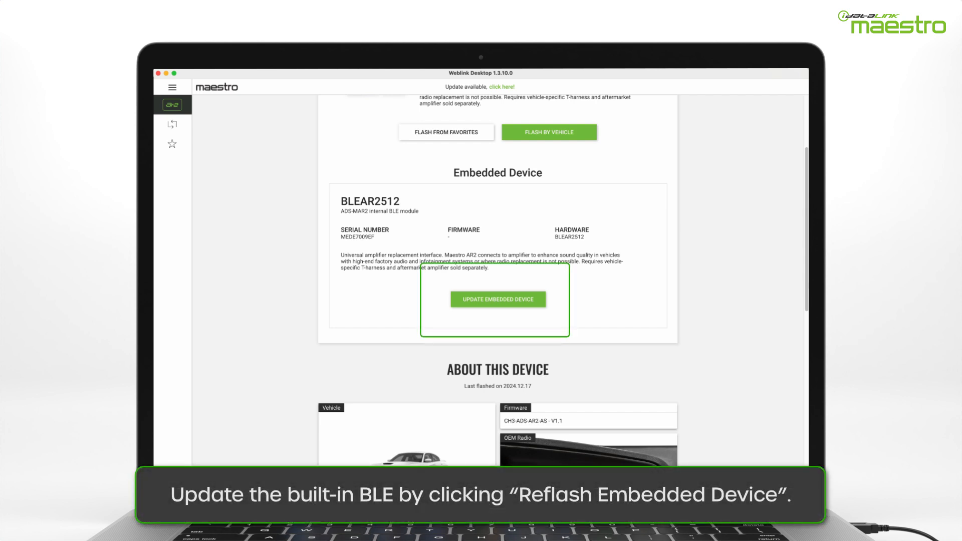
{"action": "left_click", "coordinate": [496, 299]}
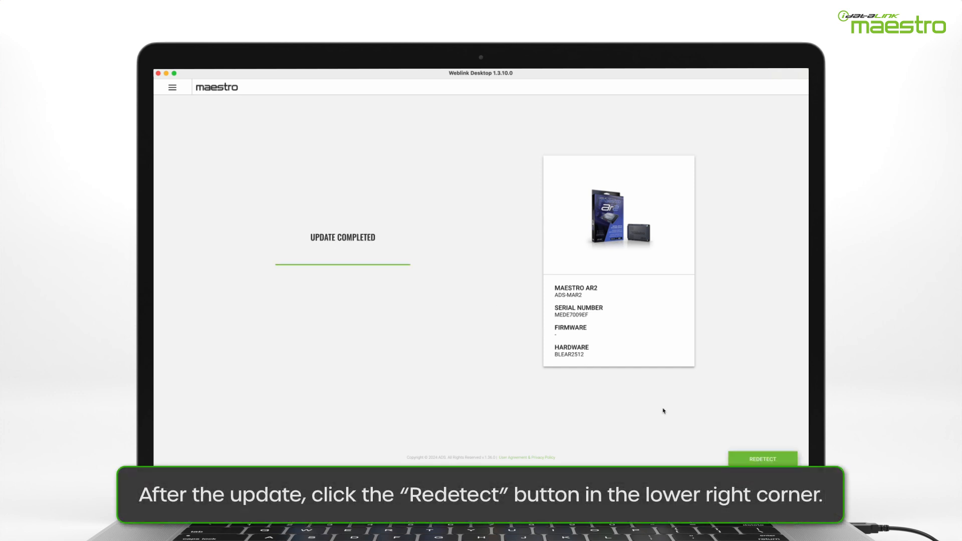
{"action": "left_click", "coordinate": [739, 458]}
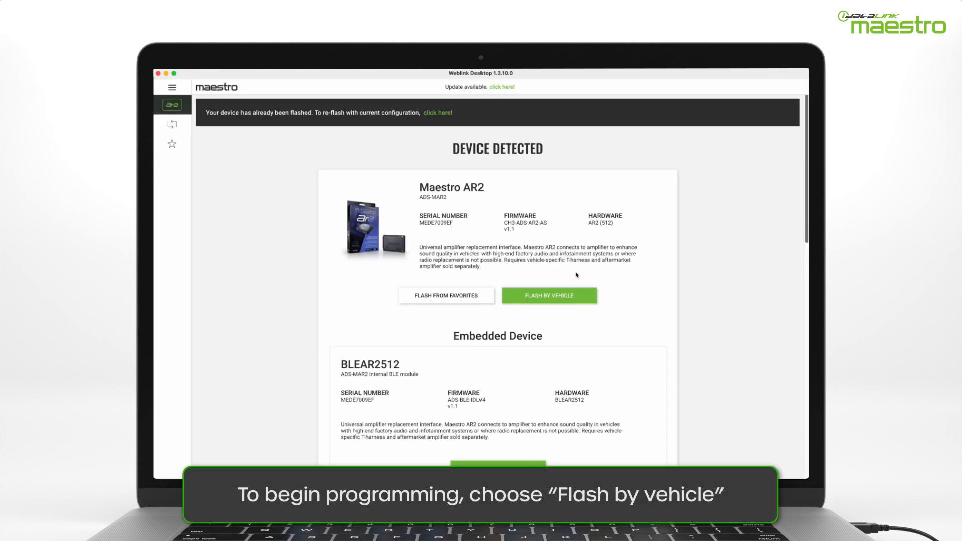
- Flash by vehicle: choose year 2021, make Dodge, and Charger With Harman Kardon
{"action": "left_click", "coordinate": [578, 303]}
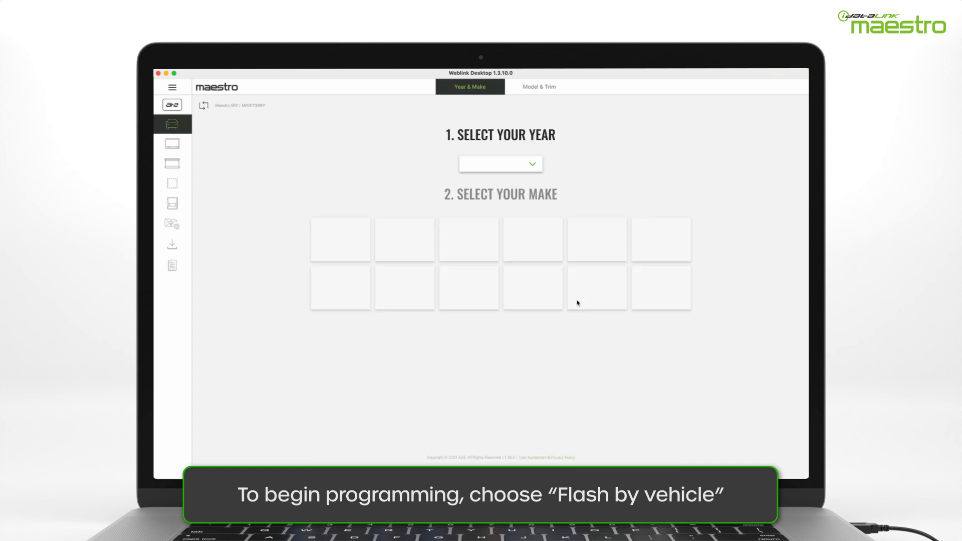
{"action": "left_click", "coordinate": [532, 165]}
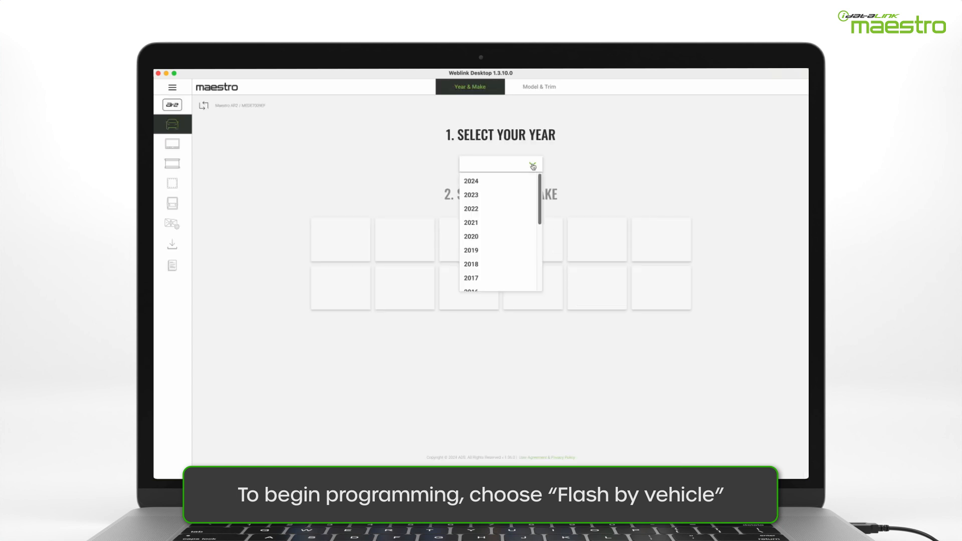
{"action": "left_click", "coordinate": [533, 222]}
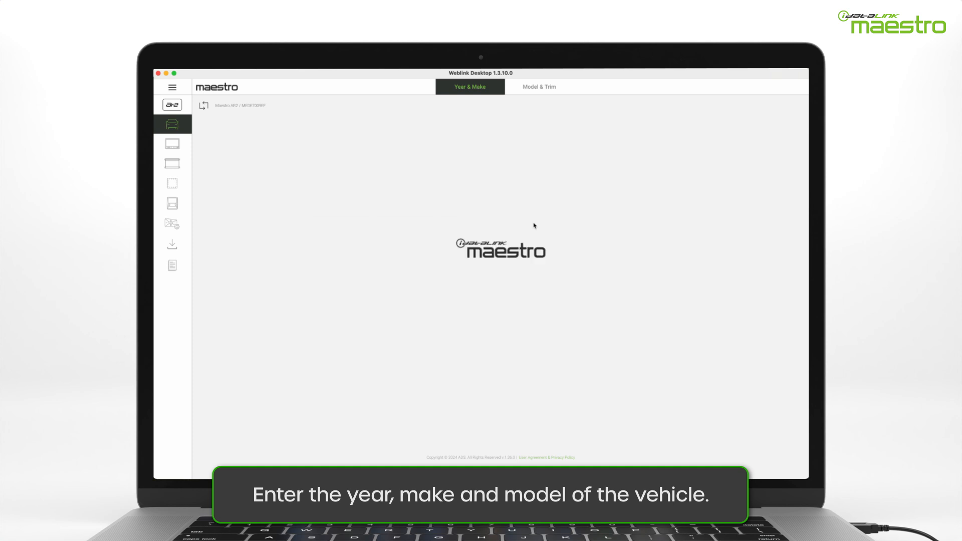
{"action": "left_click", "coordinate": [534, 226]}
{"action": "left_click", "coordinate": [425, 260]}
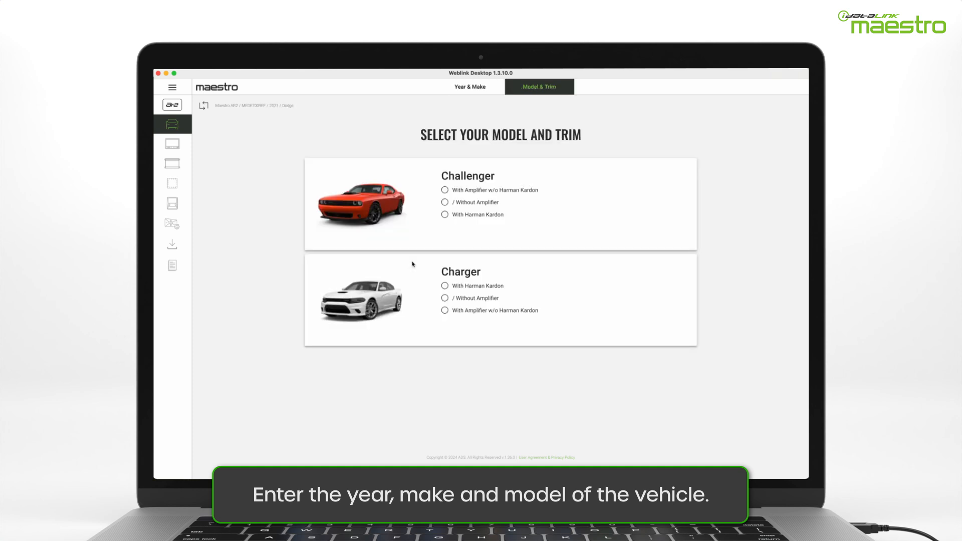
{"action": "left_click", "coordinate": [444, 285]}
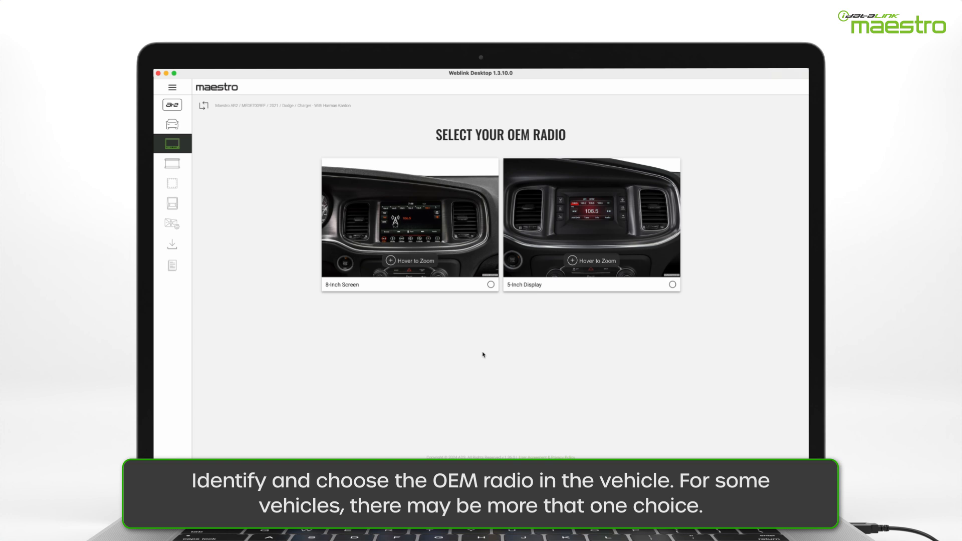
- Choose 8-Inch Screen, brand ALL, and 'Amplifiers Supported By AR2 & A2B Interfaces'
{"action": "left_click", "coordinate": [491, 287]}
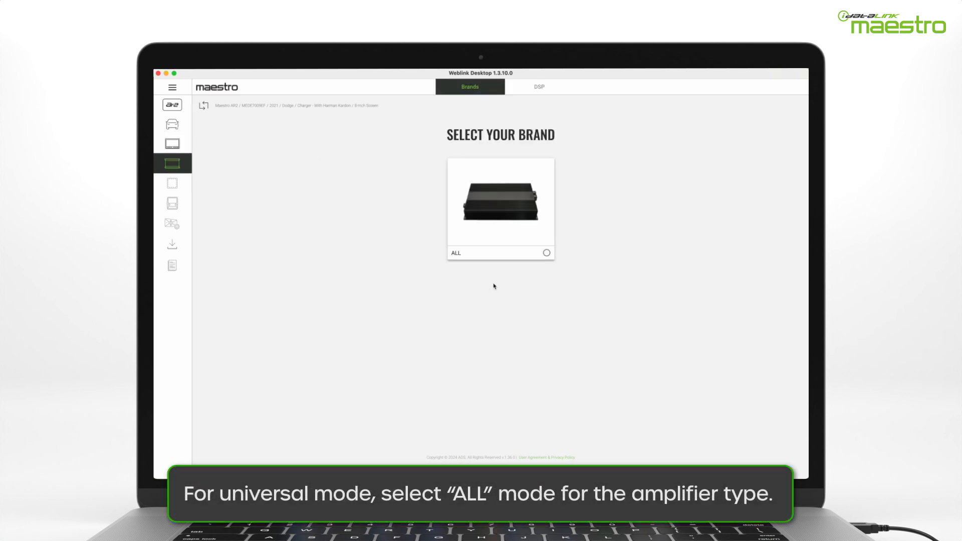
{"action": "left_click", "coordinate": [517, 256]}
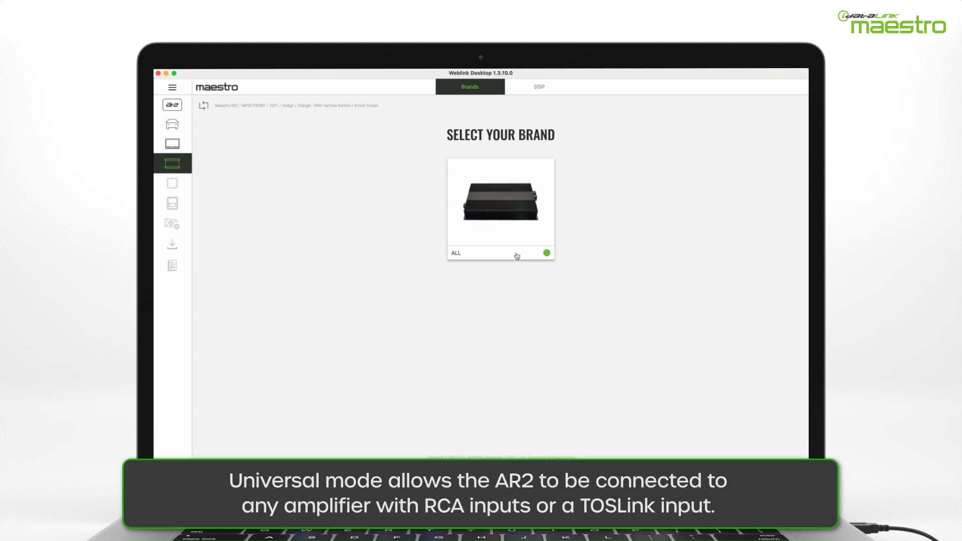
{"action": "left_click", "coordinate": [517, 256]}
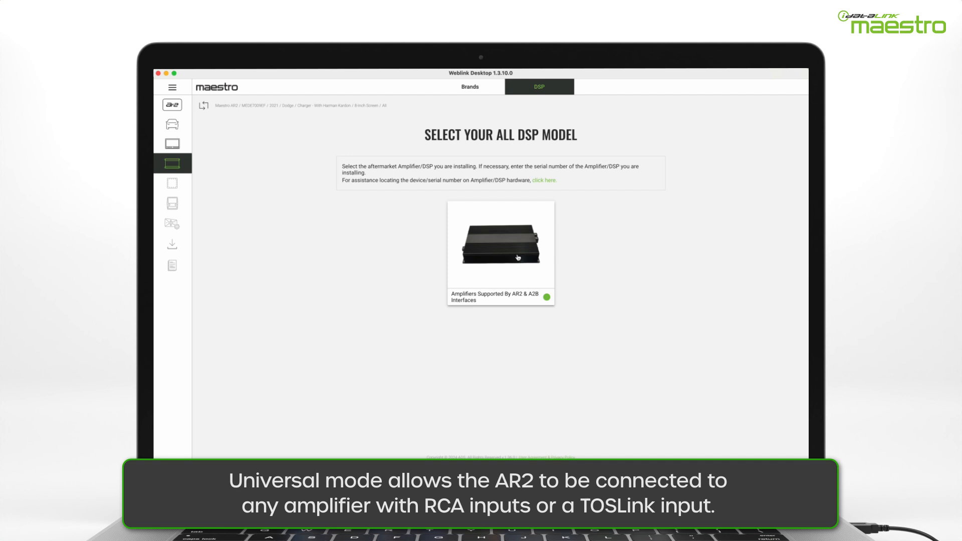
{"action": "left_click", "coordinate": [536, 277]}
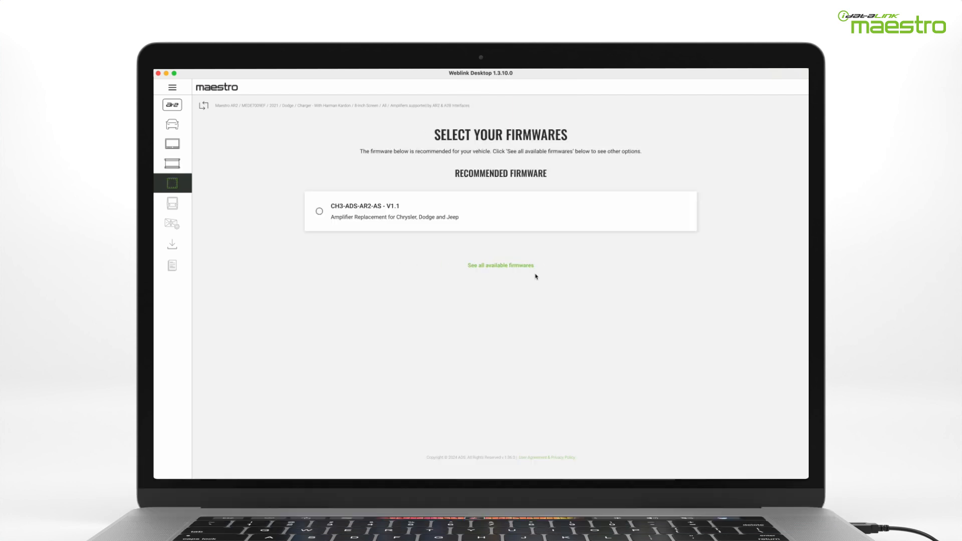
- Select firmware CH3-ADS-AR2-AS V1.1 and continue past the ACH4 harness and optional accessories pages
{"action": "left_click", "coordinate": [397, 228]}
{"action": "left_click", "coordinate": [397, 229]}
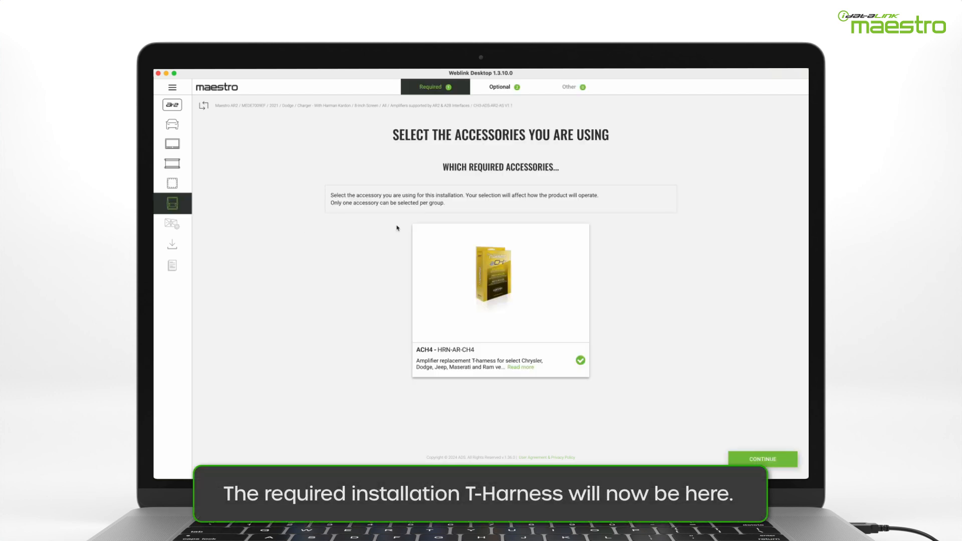
{"action": "left_click", "coordinate": [746, 459]}
{"action": "left_click", "coordinate": [746, 460]}
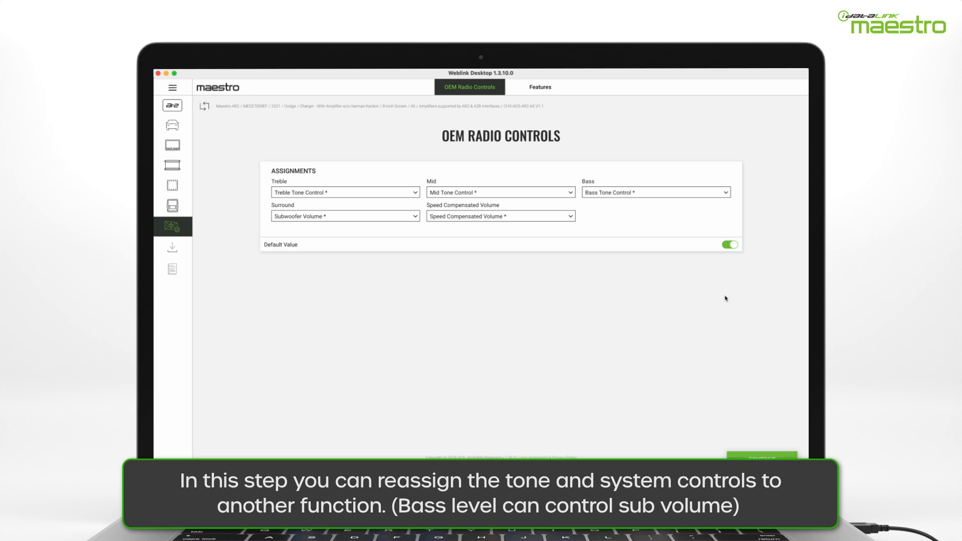
- Map the radio's Bass control to Subwoofer Volume under OEM Radio Controls
{"action": "left_click", "coordinate": [715, 192]}
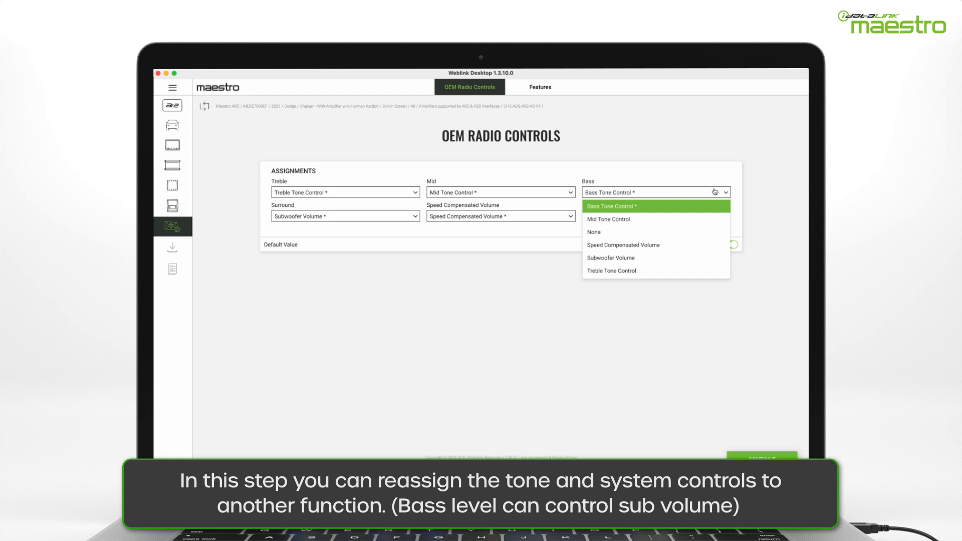
{"action": "left_click", "coordinate": [709, 258]}
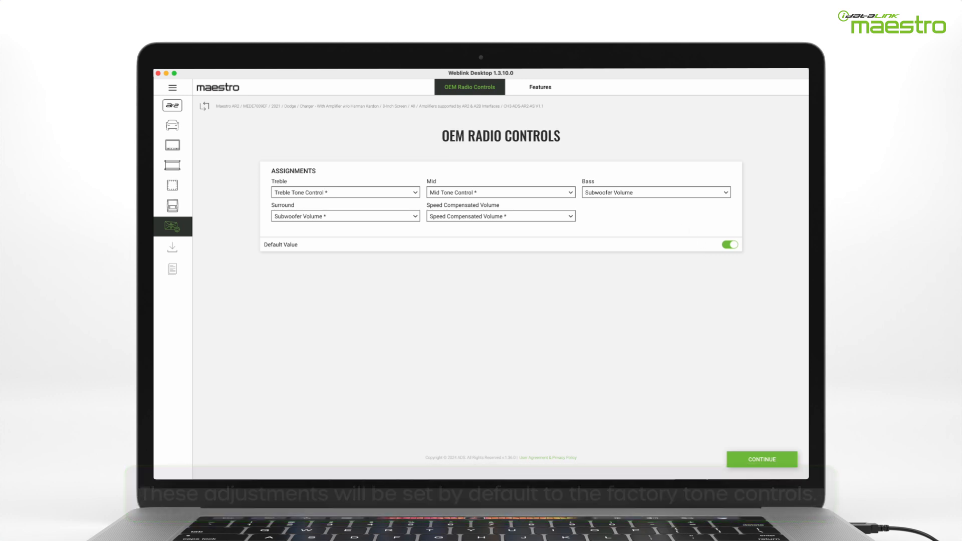
- Keep Prompt Location on All Front Speakers in Features and continue to the flash review summary
{"action": "left_click", "coordinate": [528, 86]}
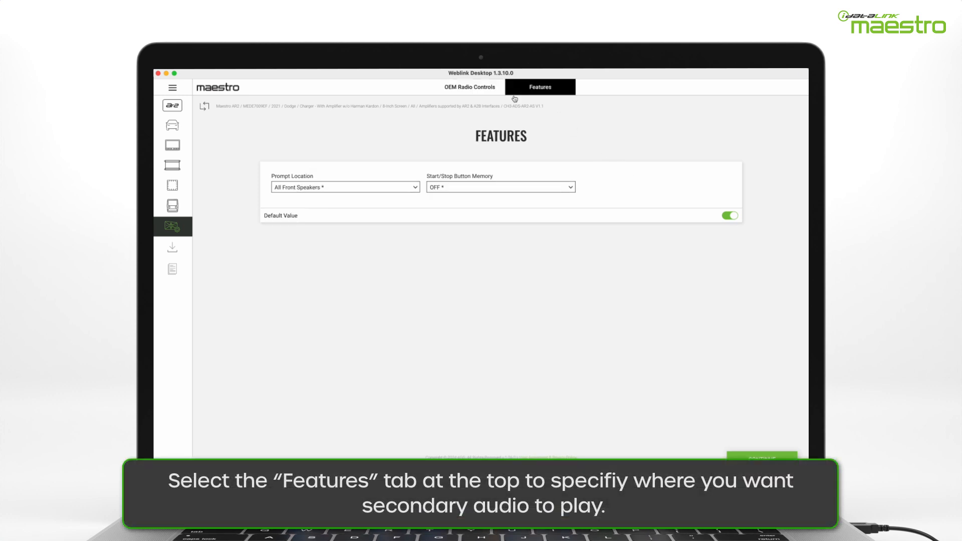
{"action": "left_click", "coordinate": [414, 189]}
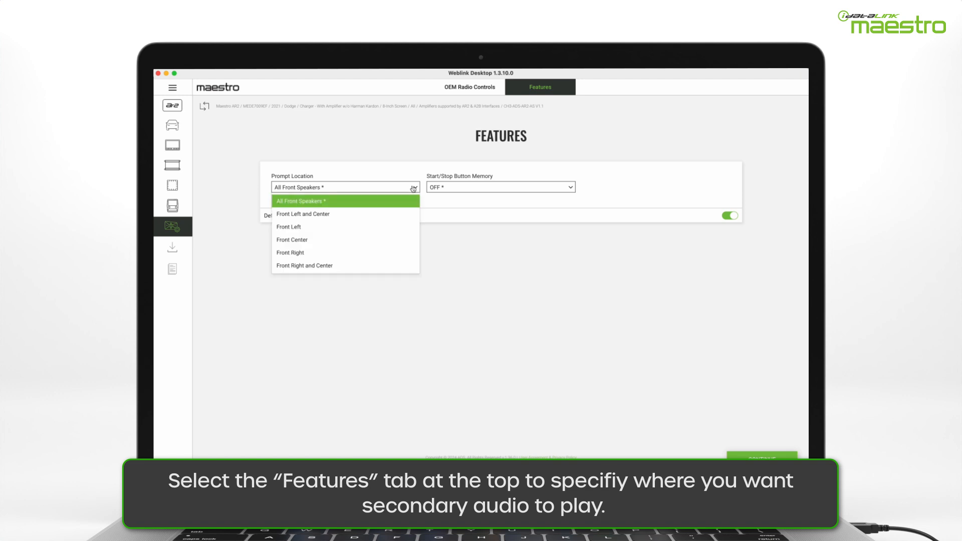
{"action": "left_click", "coordinate": [413, 188]}
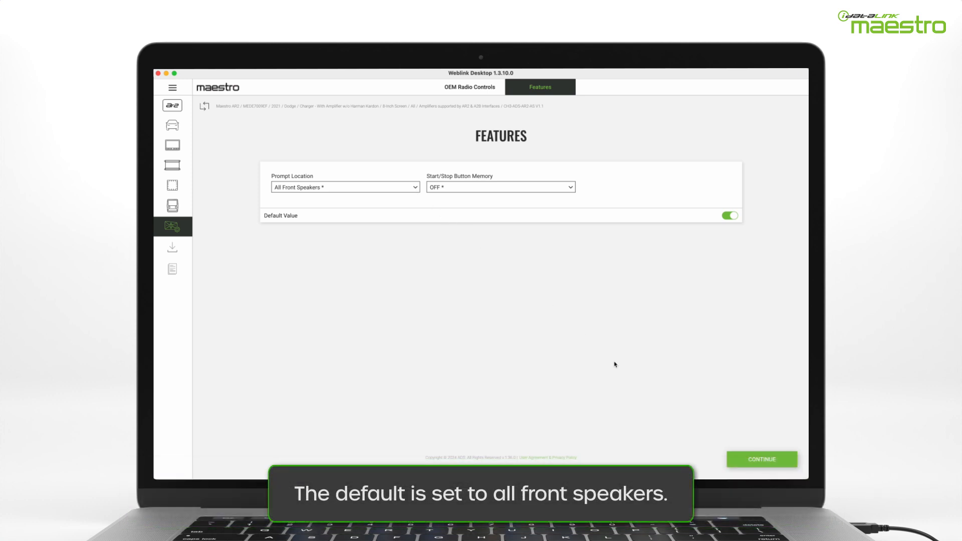
{"action": "left_click", "coordinate": [741, 461]}
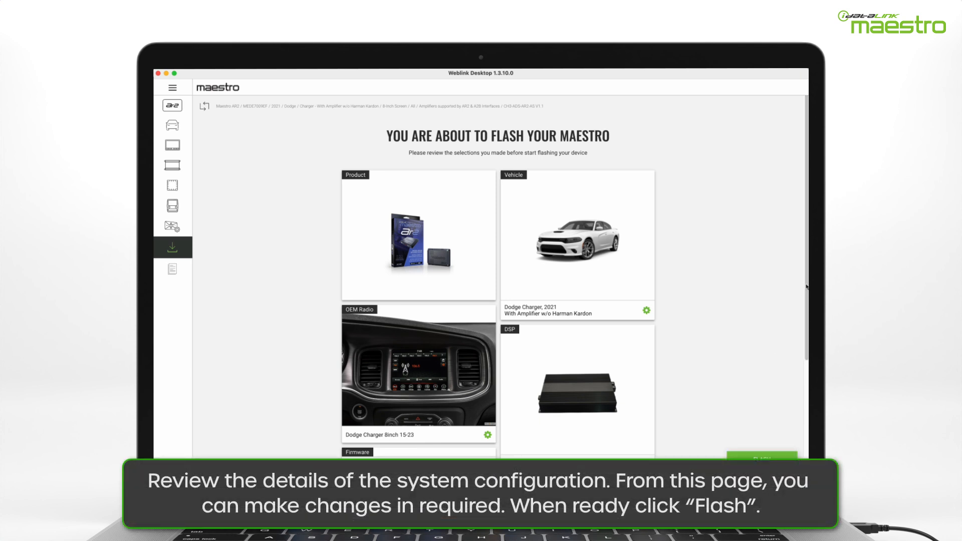
- Flash the Maestro AR2 with the reviewed 2021 Dodge Charger configuration
{"action": "mouse_move", "coordinate": [806, 287]}
{"action": "left_mouse_down"}
{"action": "mouse_move", "coordinate": [806, 391]}
{"action": "mouse_move", "coordinate": [806, 288]}
{"action": "left_mouse_up"}
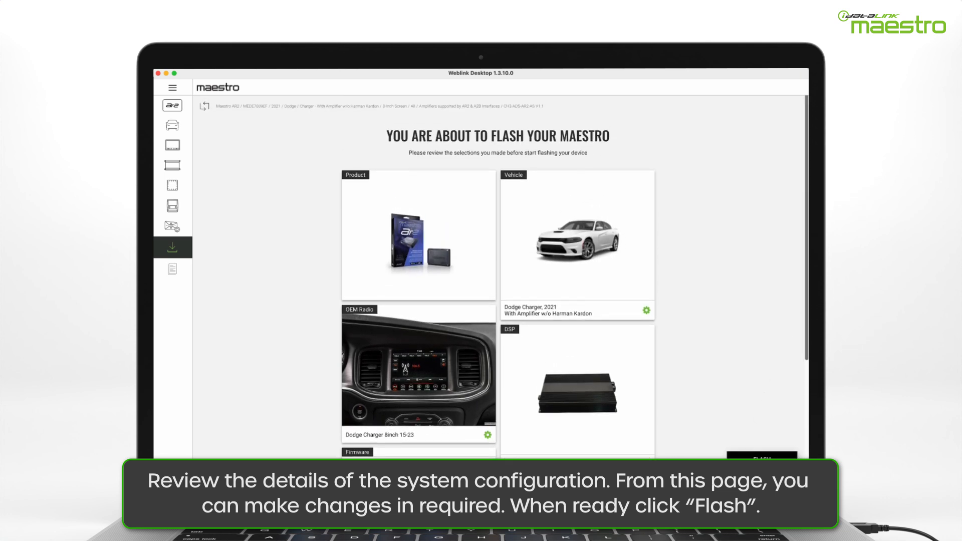
{"action": "left_click", "coordinate": [740, 464]}
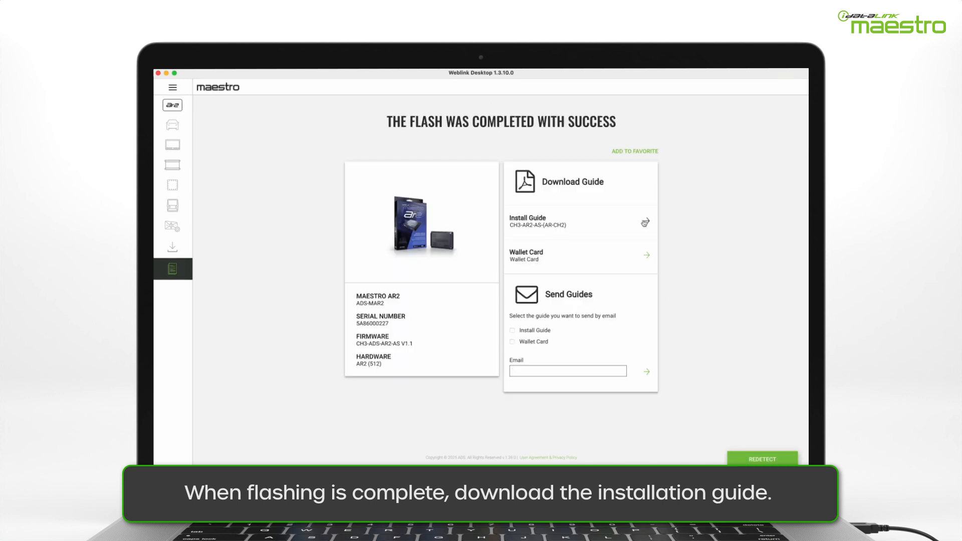
- Open the install guide PDF in Preview at its Dodge Charger 2018-2023 bookmark
{"action": "left_click", "coordinate": [645, 223]}
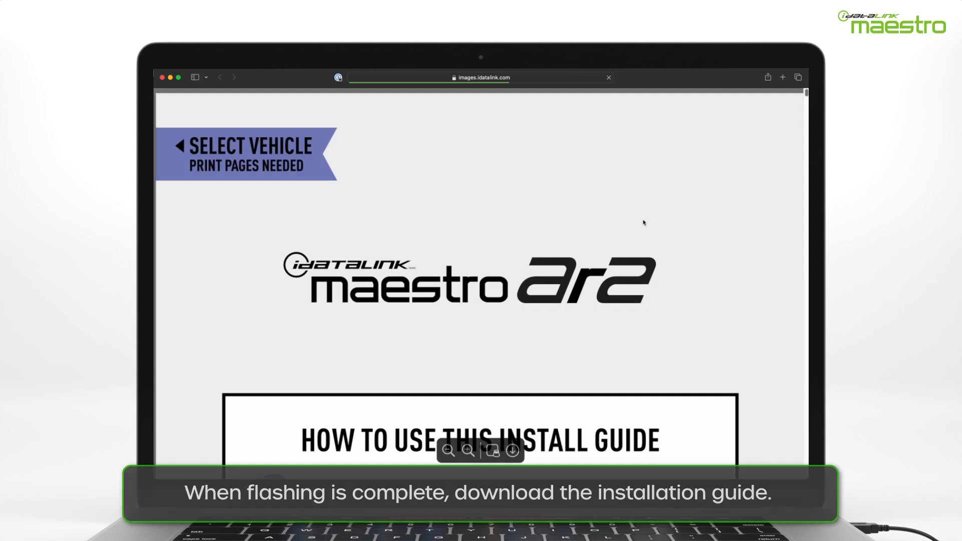
{"action": "left_click", "coordinate": [511, 450]}
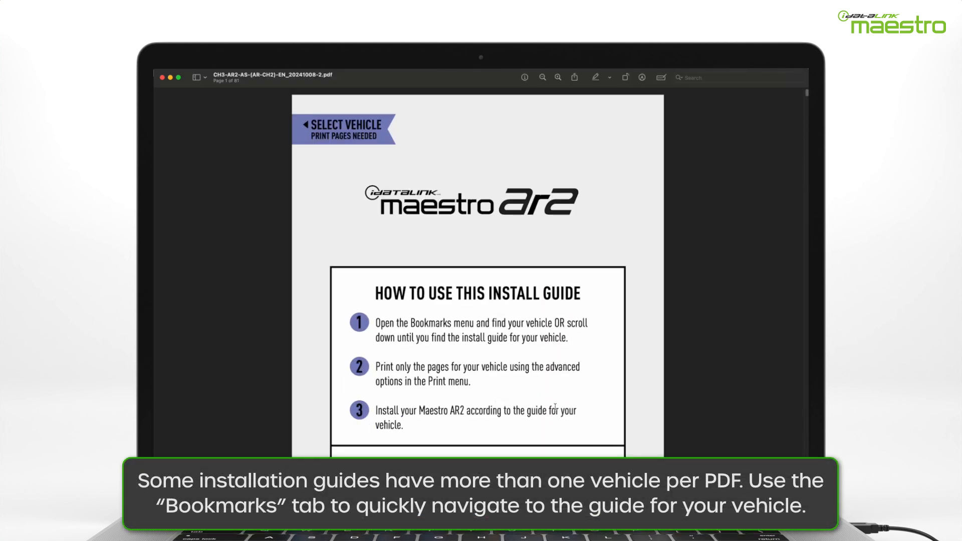
{"action": "left_click", "coordinate": [197, 77]}
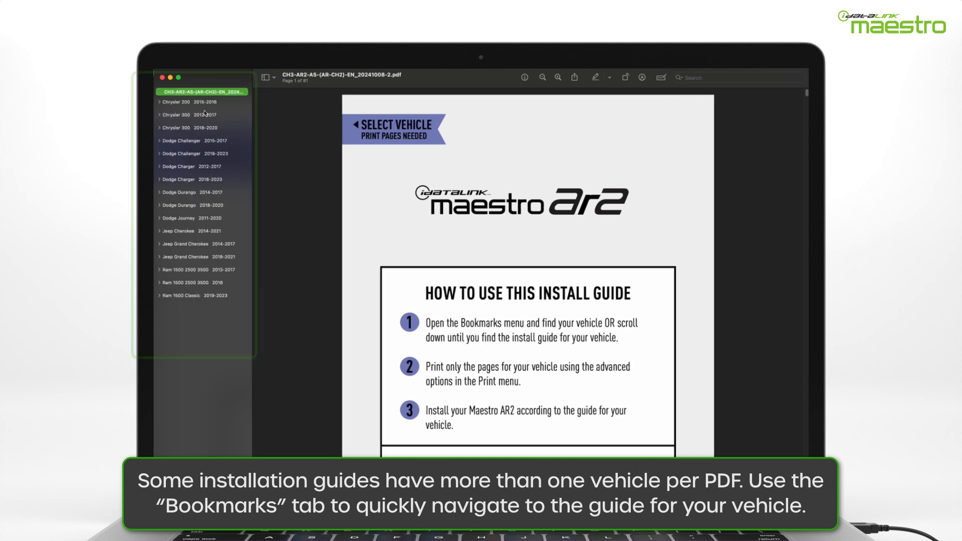
{"action": "left_click", "coordinate": [203, 180]}
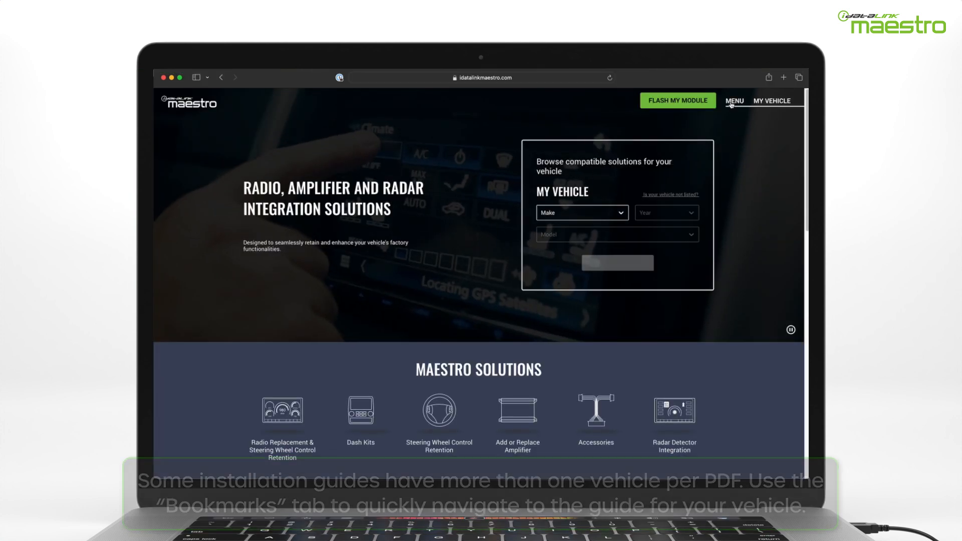
- In Support > Guides, search Amplifier Replacement for a 2021 Dodge Charger
{"action": "left_click", "coordinate": [732, 102]}
{"action": "left_click", "coordinate": [564, 202]}
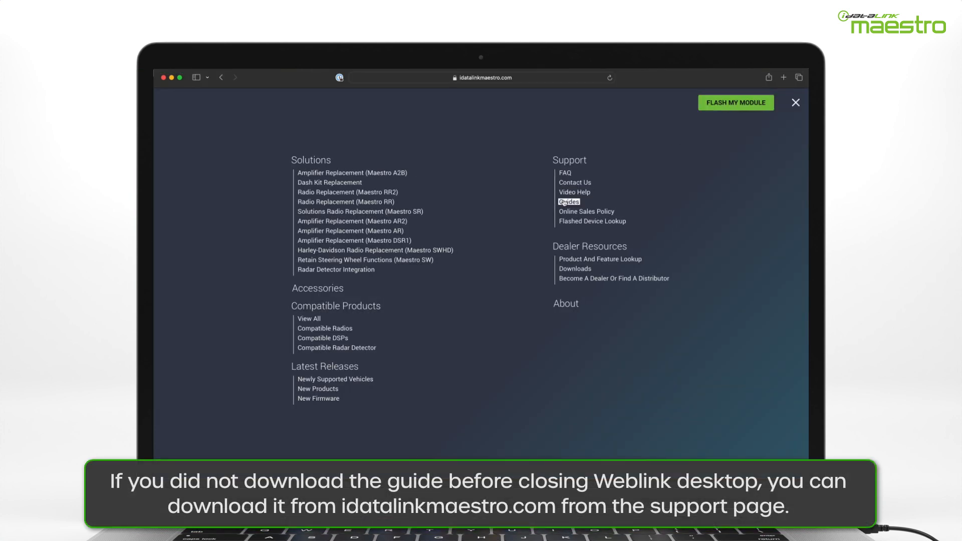
{"action": "left_click", "coordinate": [500, 230]}
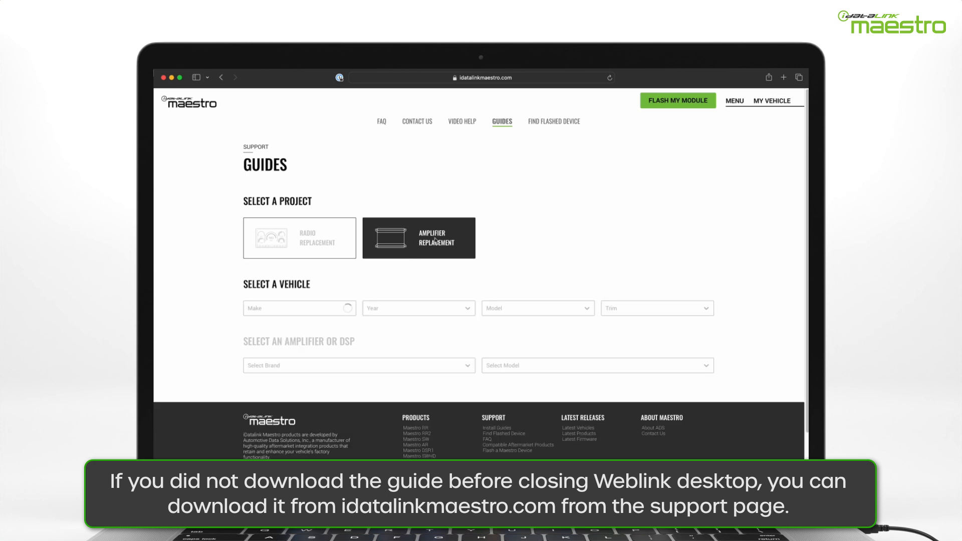
{"action": "left_click", "coordinate": [349, 309]}
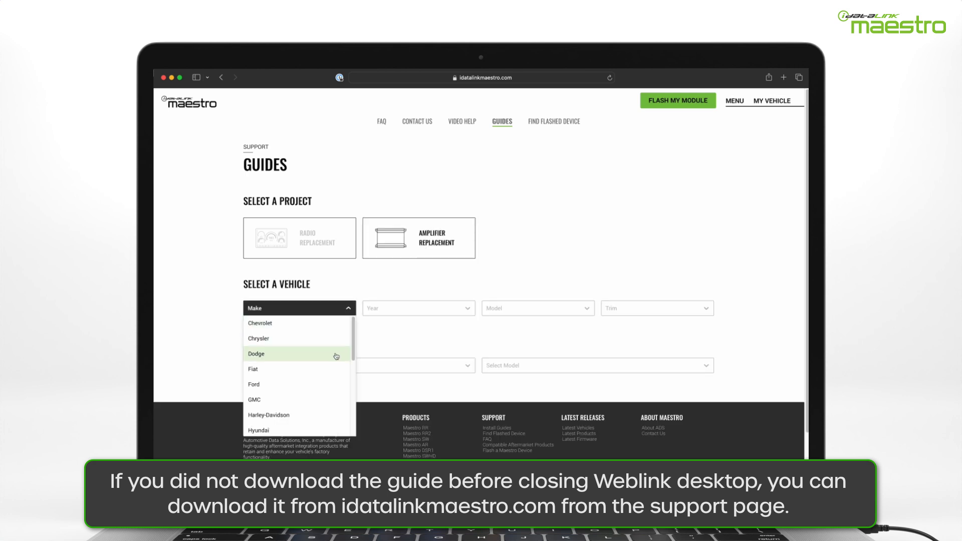
{"action": "left_click", "coordinate": [319, 351]}
{"action": "left_click", "coordinate": [460, 314]}
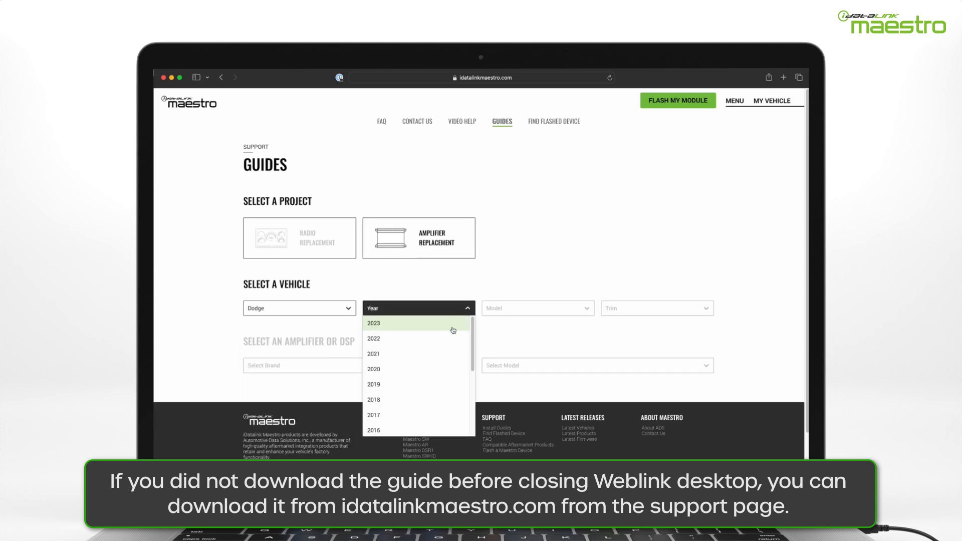
{"action": "left_click", "coordinate": [453, 354]}
{"action": "left_click", "coordinate": [579, 310]}
{"action": "left_click", "coordinate": [569, 338]}
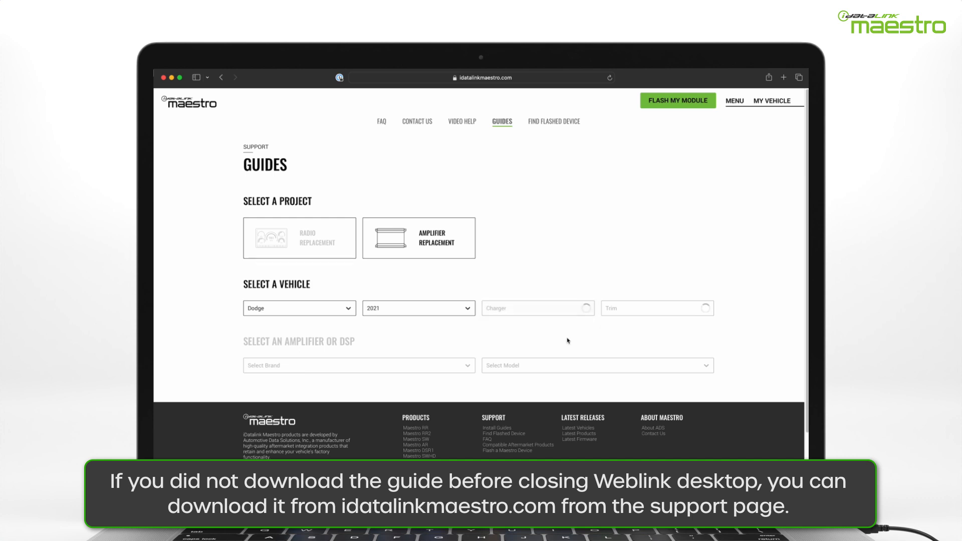
- Pick the With Amplifier w/o Harman Kardon trim, All brands, AR2-supported amplifiers, and download the guide
{"action": "left_click", "coordinate": [700, 311]}
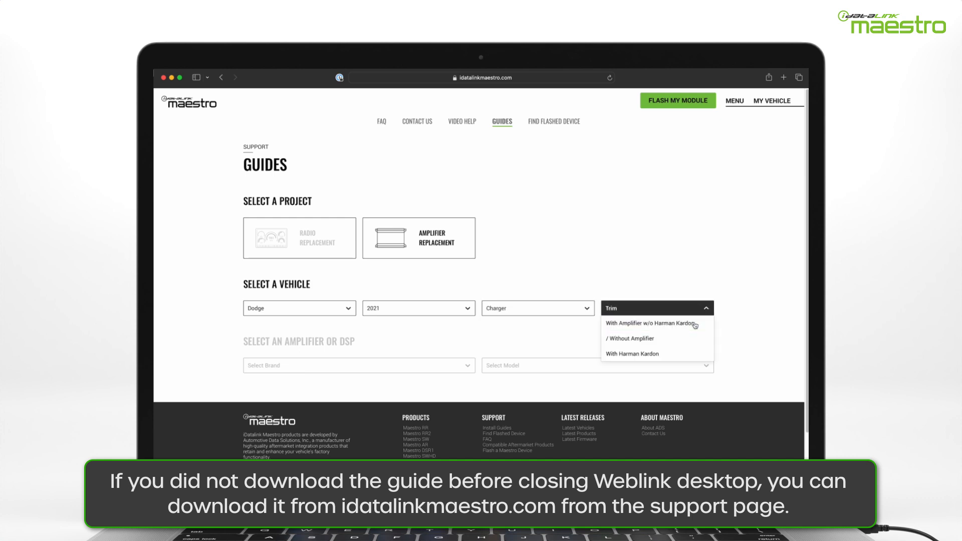
{"action": "left_click", "coordinate": [695, 326]}
{"action": "left_click", "coordinate": [455, 367]}
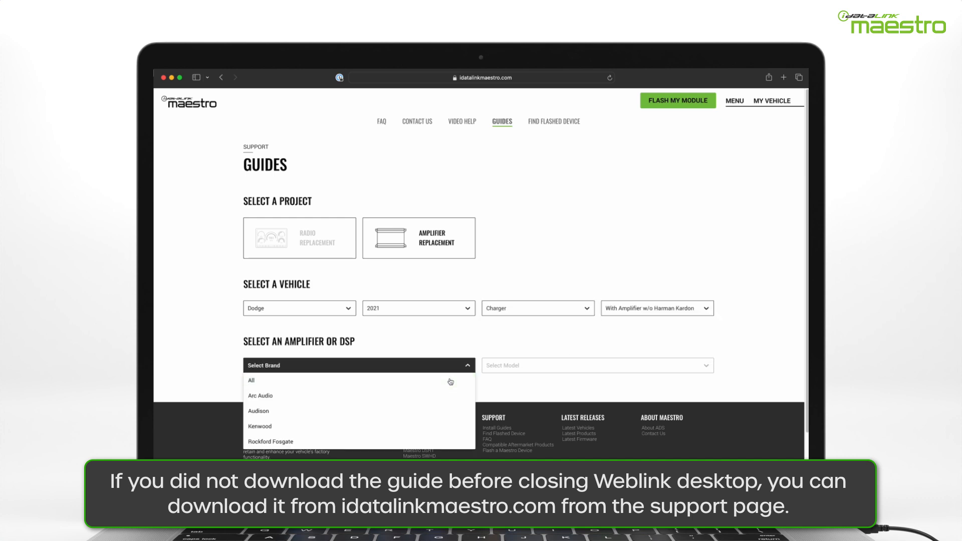
{"action": "left_click", "coordinate": [450, 381]}
{"action": "left_click", "coordinate": [680, 364]}
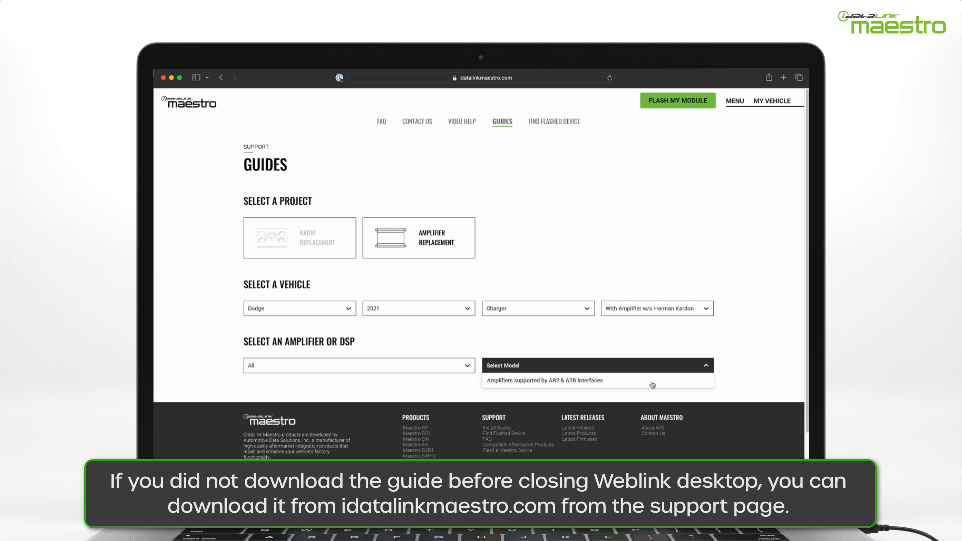
{"action": "left_click", "coordinate": [653, 383]}
{"action": "scroll", "coordinate": [653, 374], "scroll_direction": "down", "scroll_amount": 1}
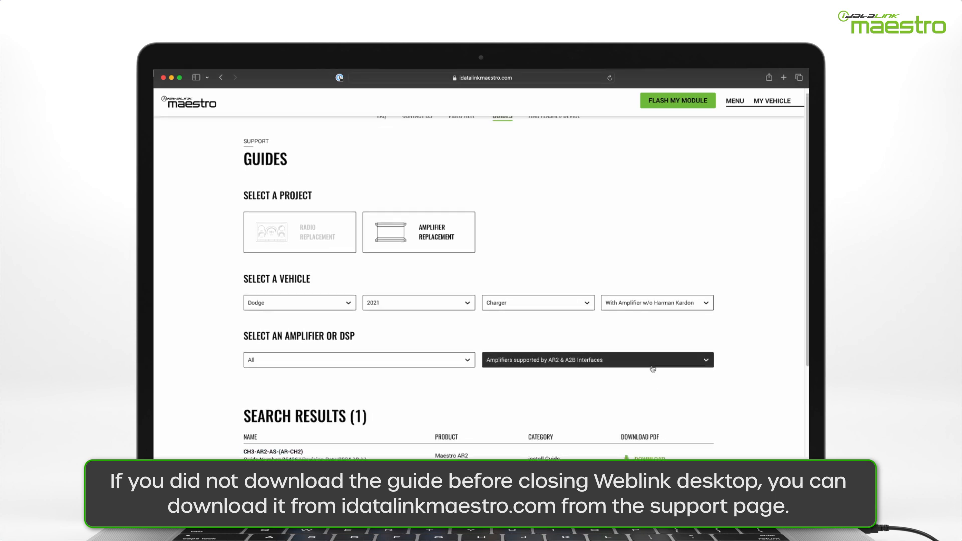
{"action": "scroll", "coordinate": [653, 369], "scroll_direction": "down", "scroll_amount": 3}
{"action": "left_click", "coordinate": [640, 400]}
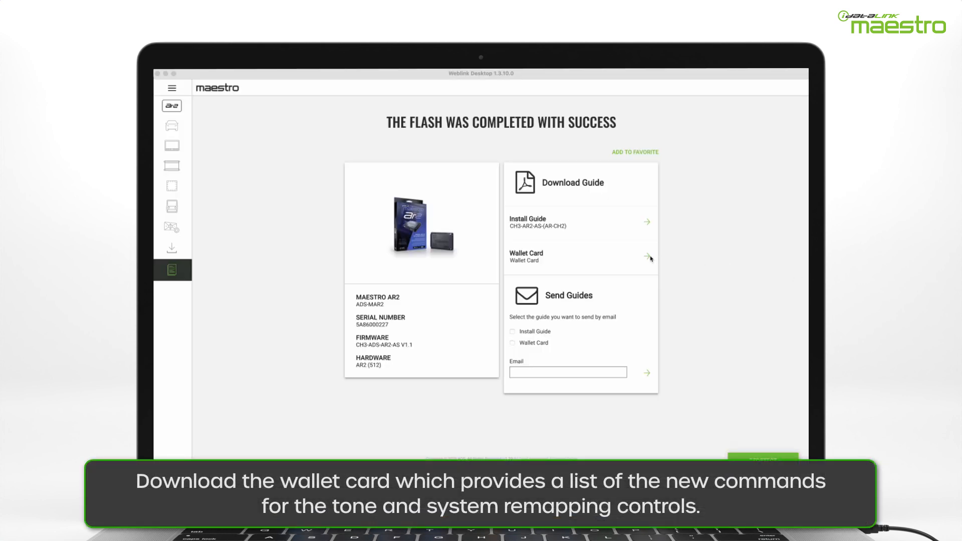
- Open the Wallet Card PDF from the Download Guide section of the success page
{"action": "left_click", "coordinate": [647, 257]}
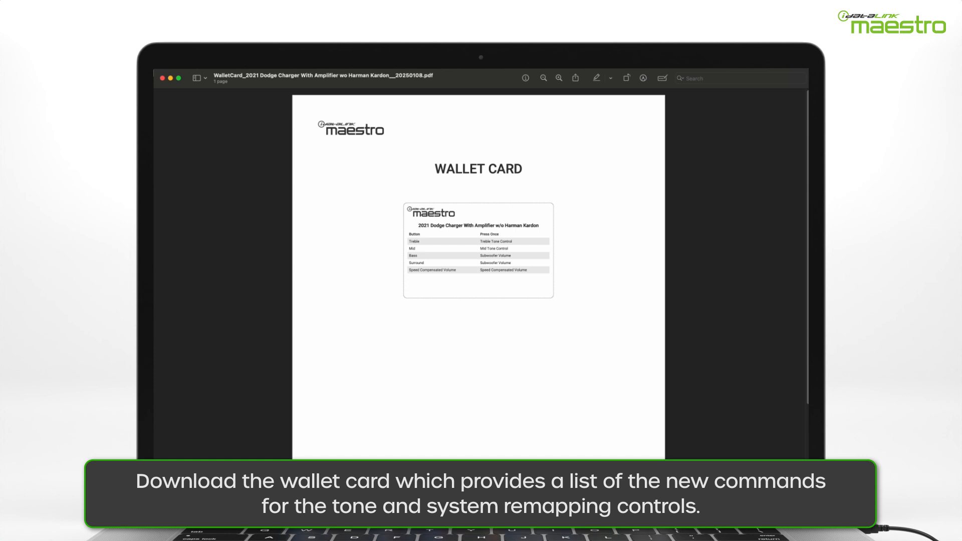